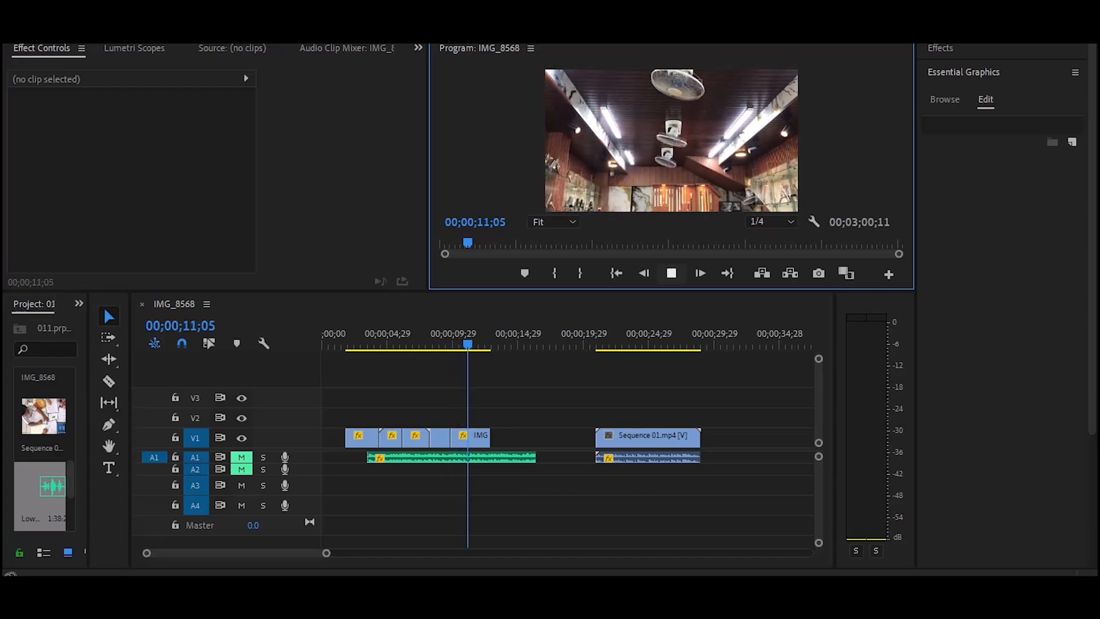
# Stop playback and play the Sequence 01.mp4 clip from its beginning.
pyautogui.press('space')
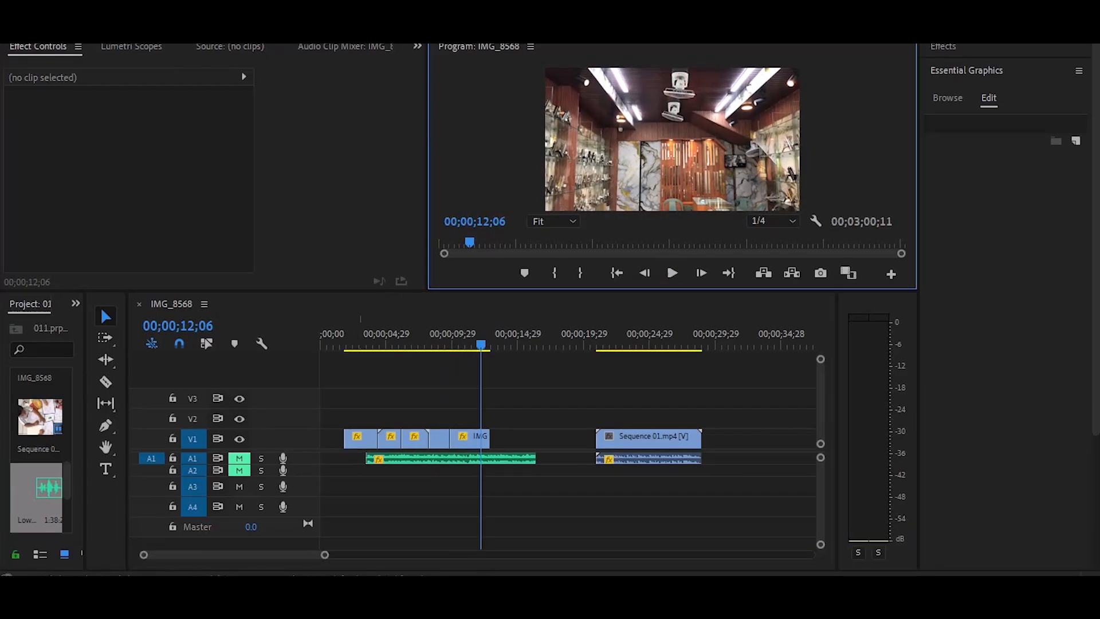
pyautogui.click(567, 344)
pyautogui.moveTo(567, 344); pyautogui.dragTo(597, 344)
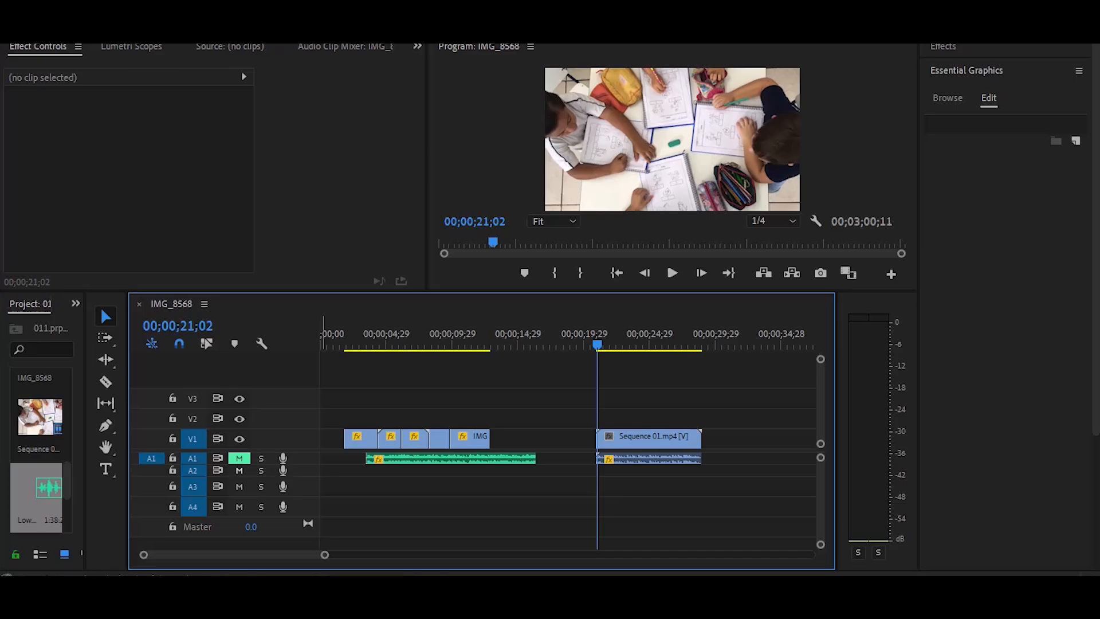
pyautogui.click(672, 273)
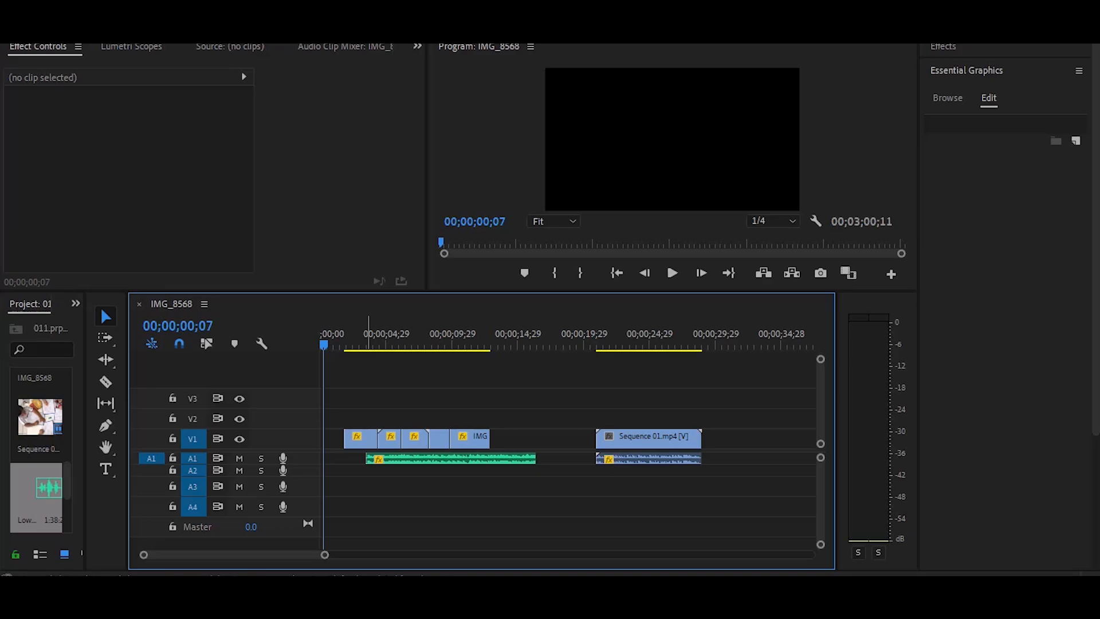
# Place the [Toko] Flat_Transition_68 template on V2 at the start of the sequence, leading into the first clip.
pyautogui.click(361, 344)
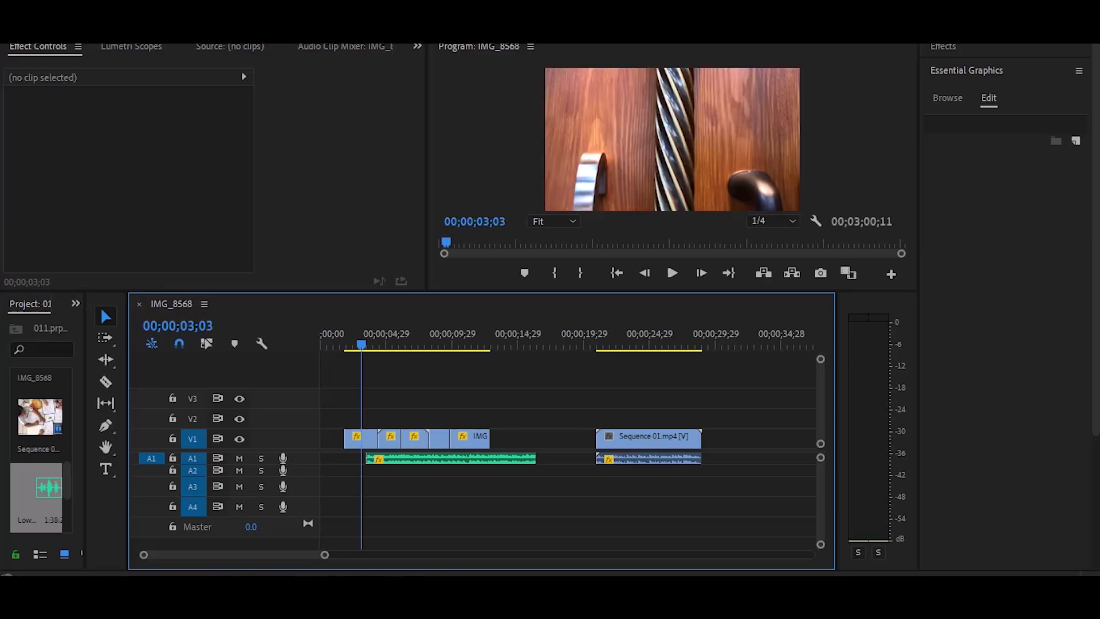
pyautogui.moveTo(361, 344)
pyautogui.mouseDown()
pyautogui.moveTo(454, 345)
pyautogui.moveTo(376, 345)
pyautogui.mouseUp()
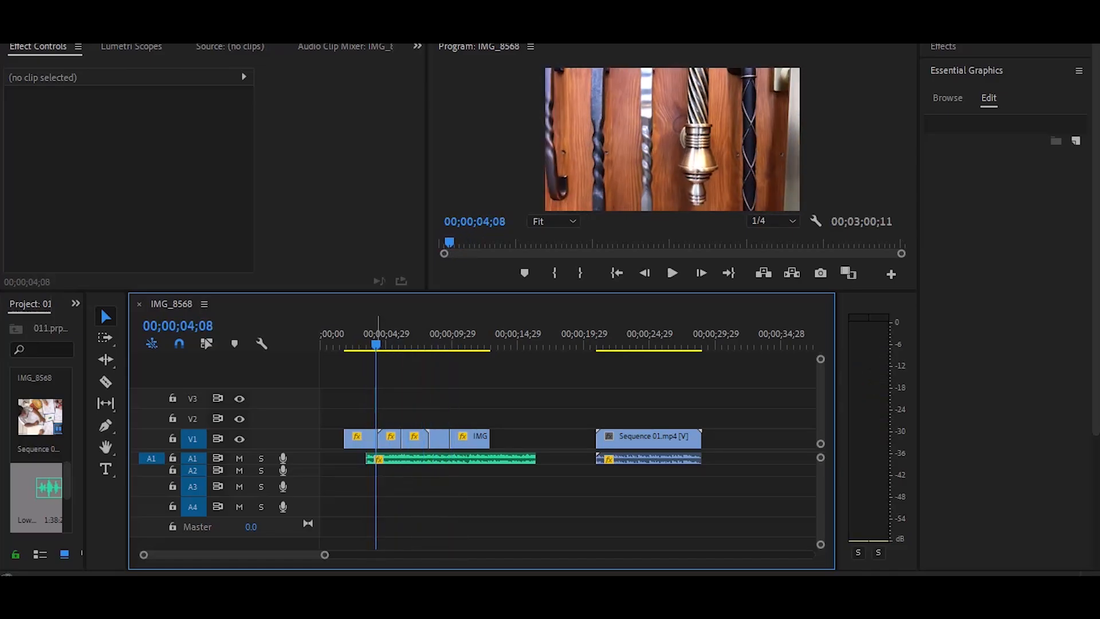
pyautogui.moveTo(376, 344); pyautogui.dragTo(345, 344)
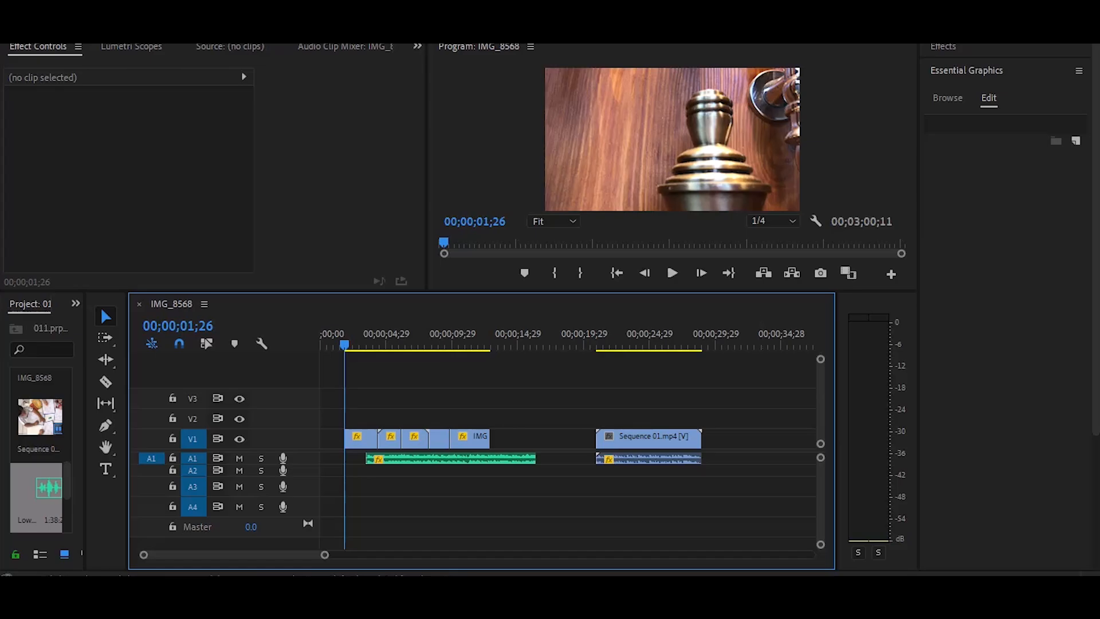
pyautogui.click(947, 98)
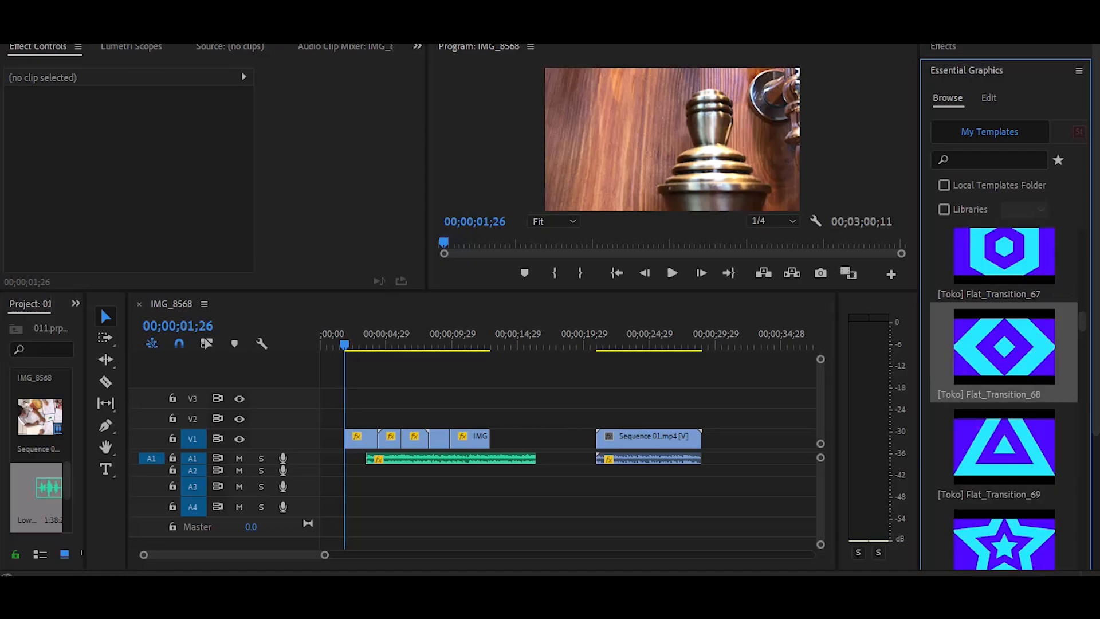
pyautogui.moveTo(1004, 346); pyautogui.dragTo(332, 417)
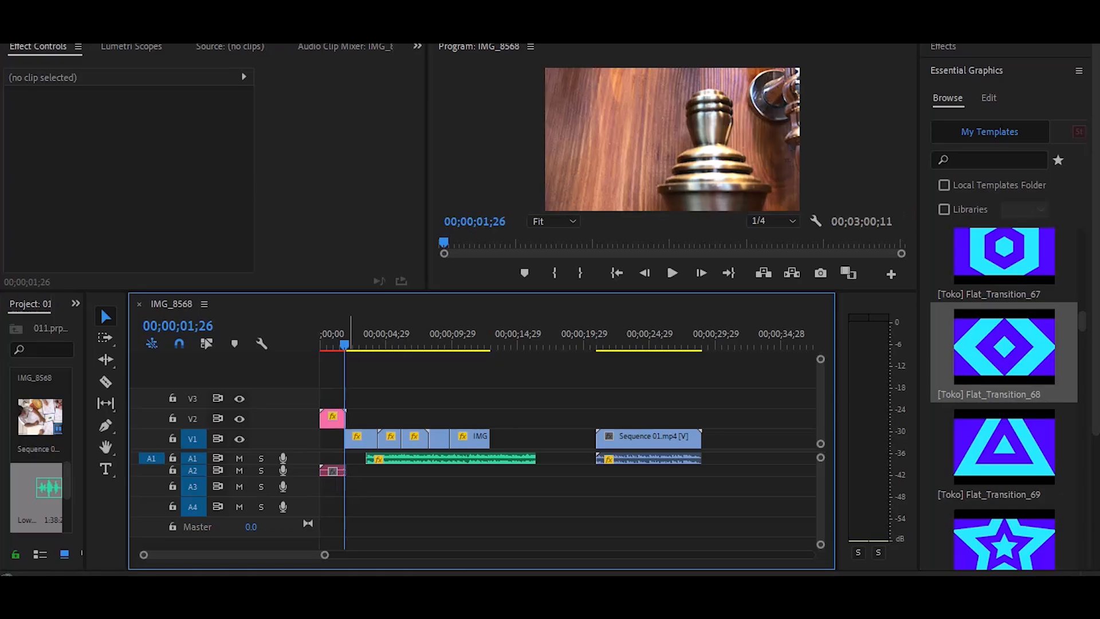
pyautogui.moveTo(345, 345); pyautogui.dragTo(321, 345)
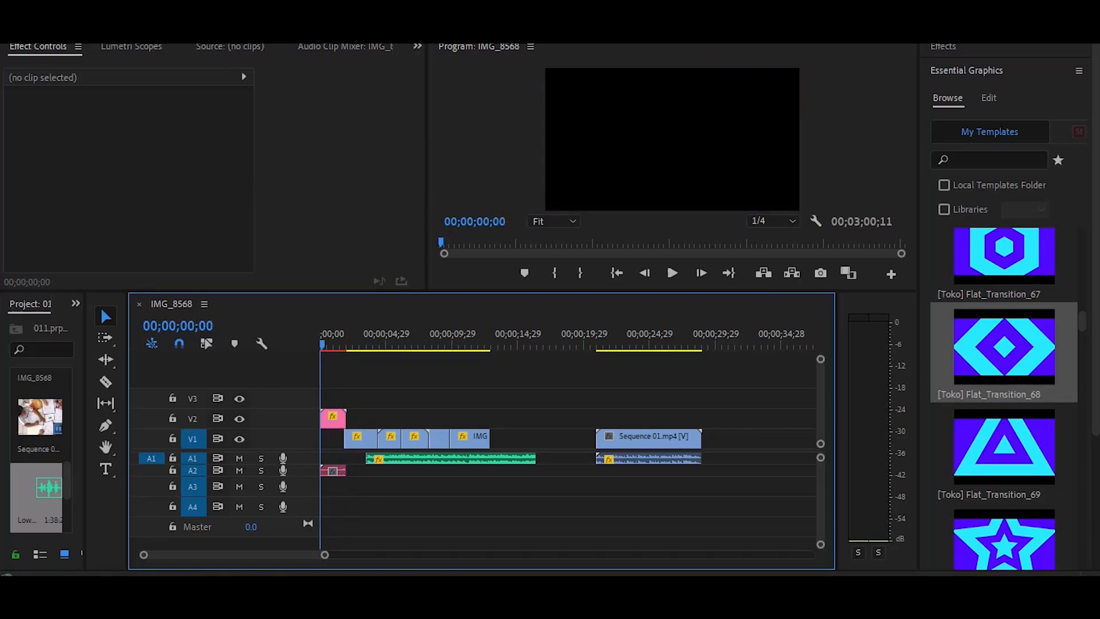
pyautogui.press('i')
pyautogui.moveTo(358, 344); pyautogui.dragTo(359, 344)
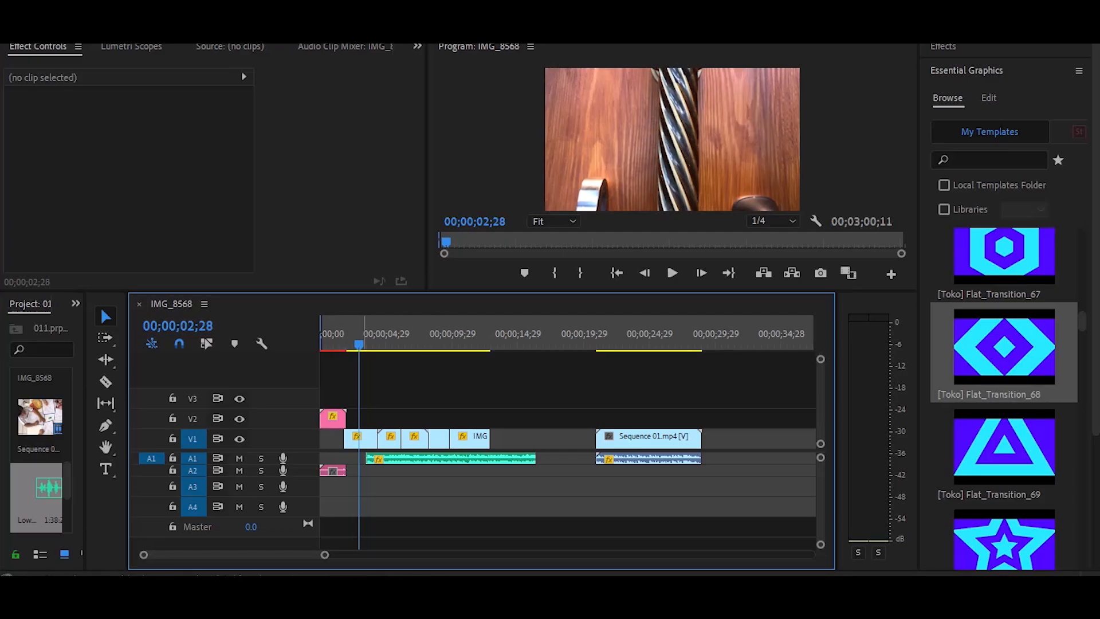
pyautogui.rightClick(424, 335)
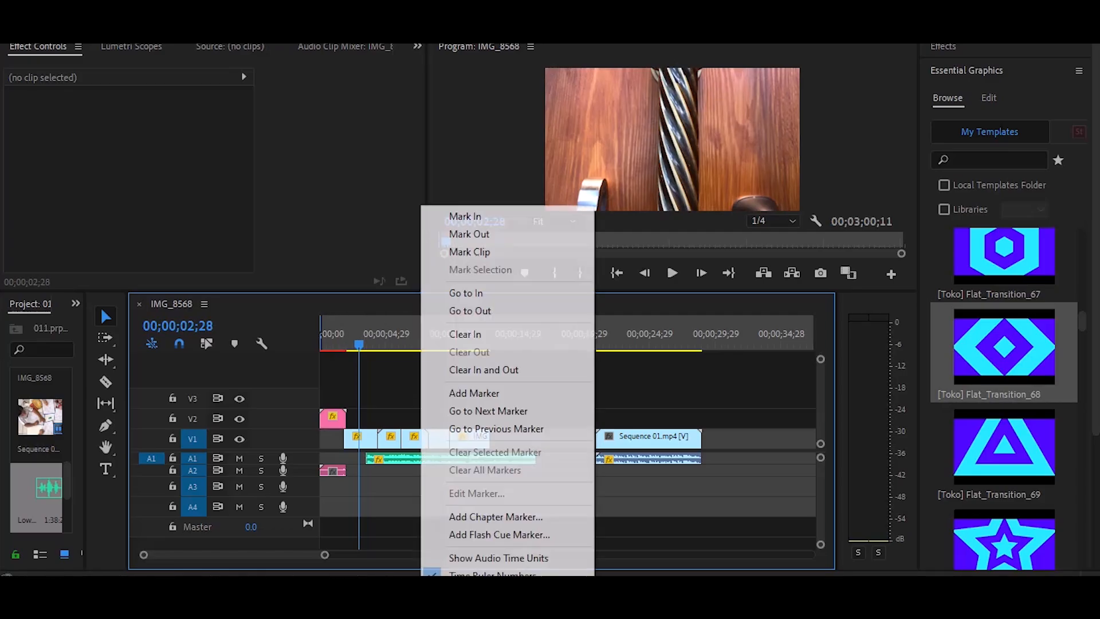
pyautogui.click(484, 369)
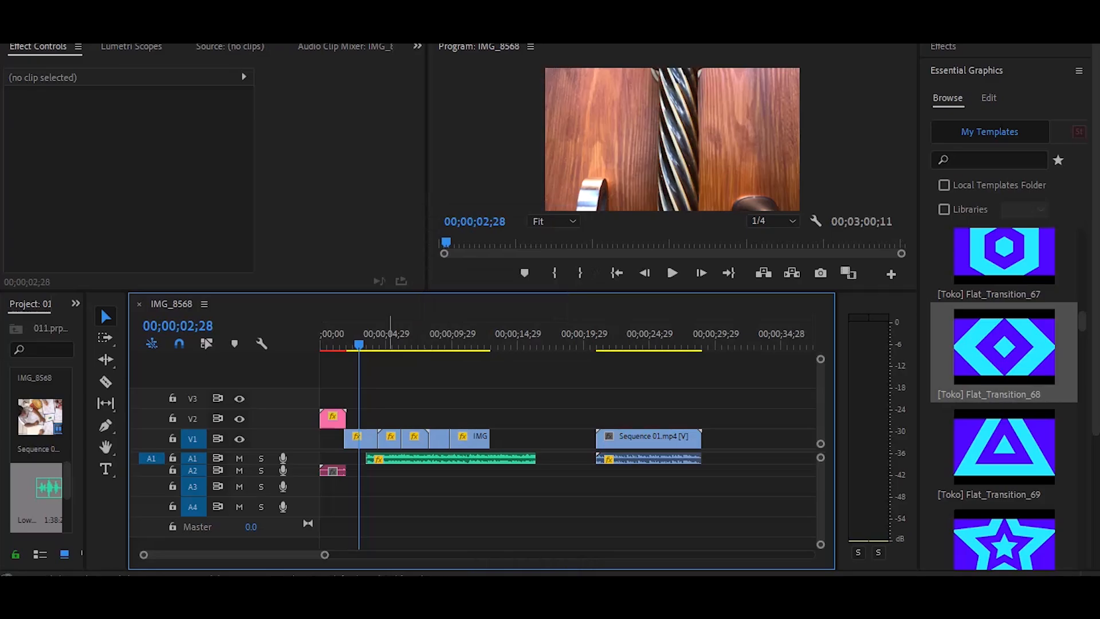
# Play the sequence from the start to check how the graphic transition leads into the first clip.
pyautogui.press('Home')
pyautogui.click(672, 273)
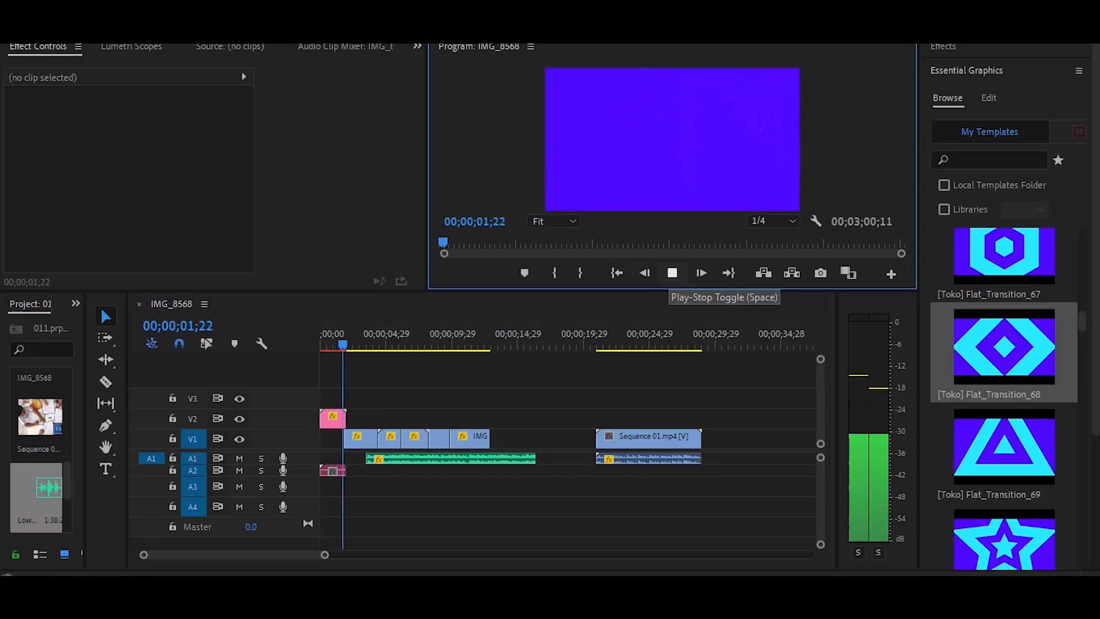
pyautogui.press('space')
pyautogui.moveTo(350, 339); pyautogui.dragTo(343, 339)
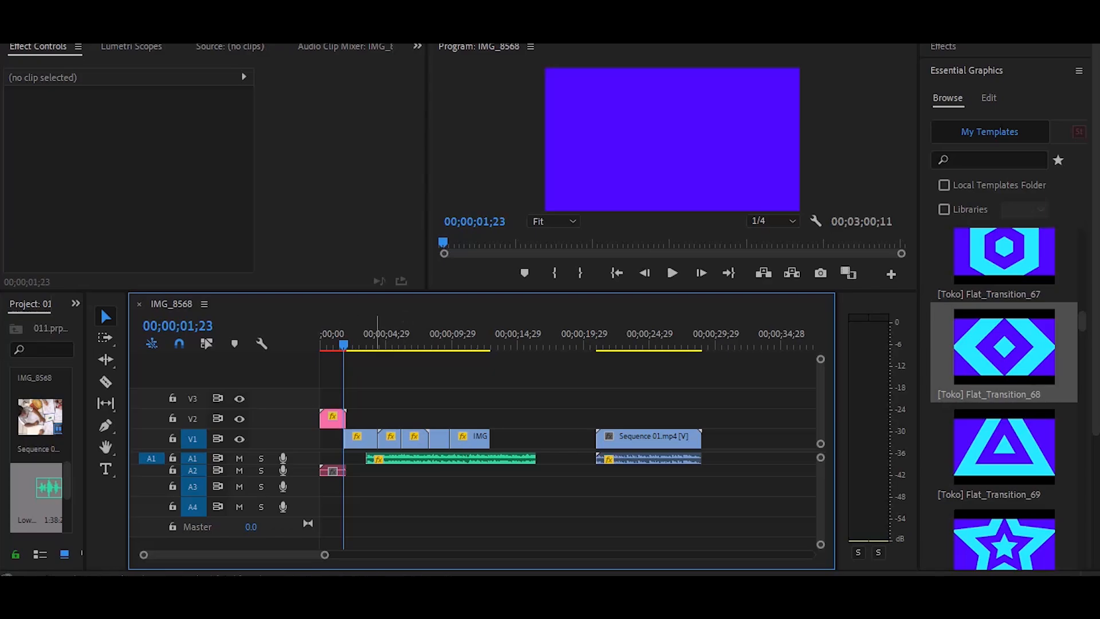
pyautogui.scroll(3, 375, 332)
pyautogui.scroll(2, 458, 436)
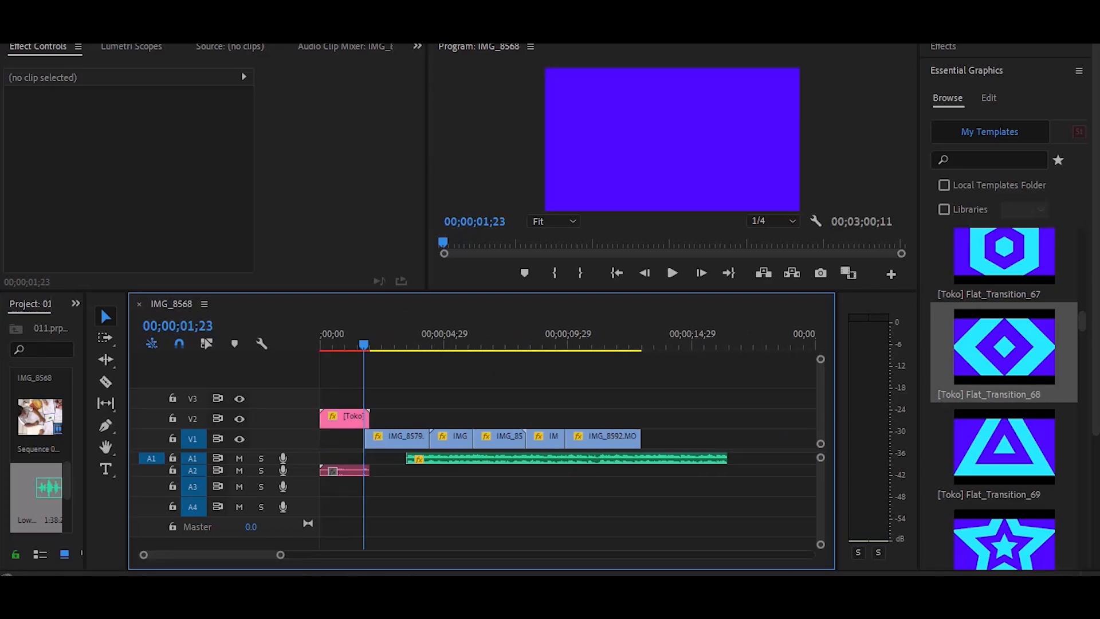
pyautogui.press('Home')
pyautogui.click(672, 272)
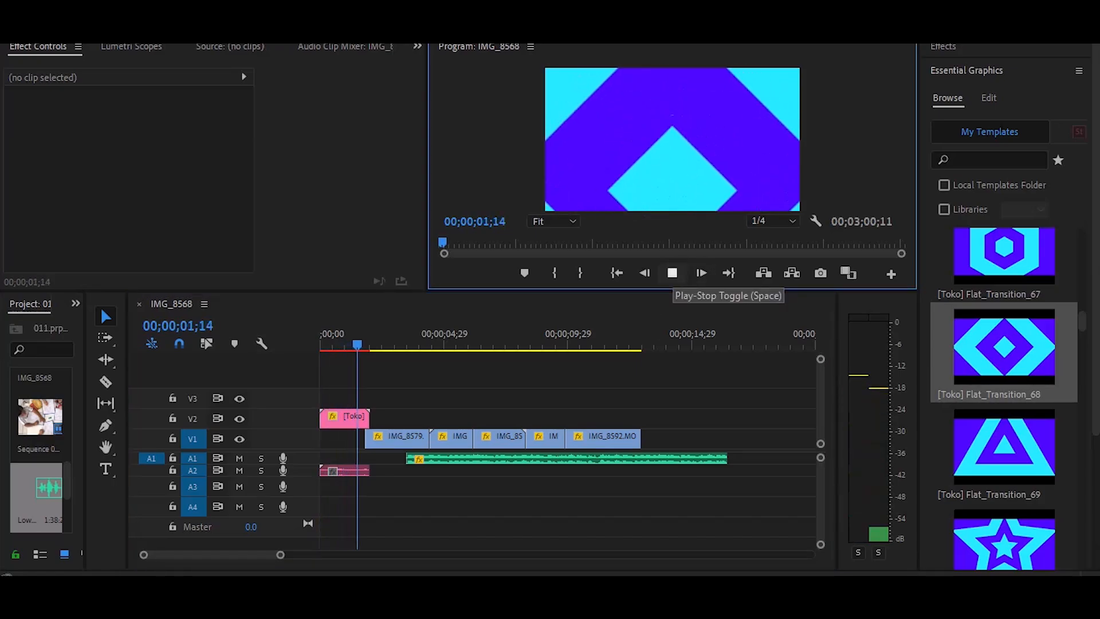
pyautogui.click(672, 273)
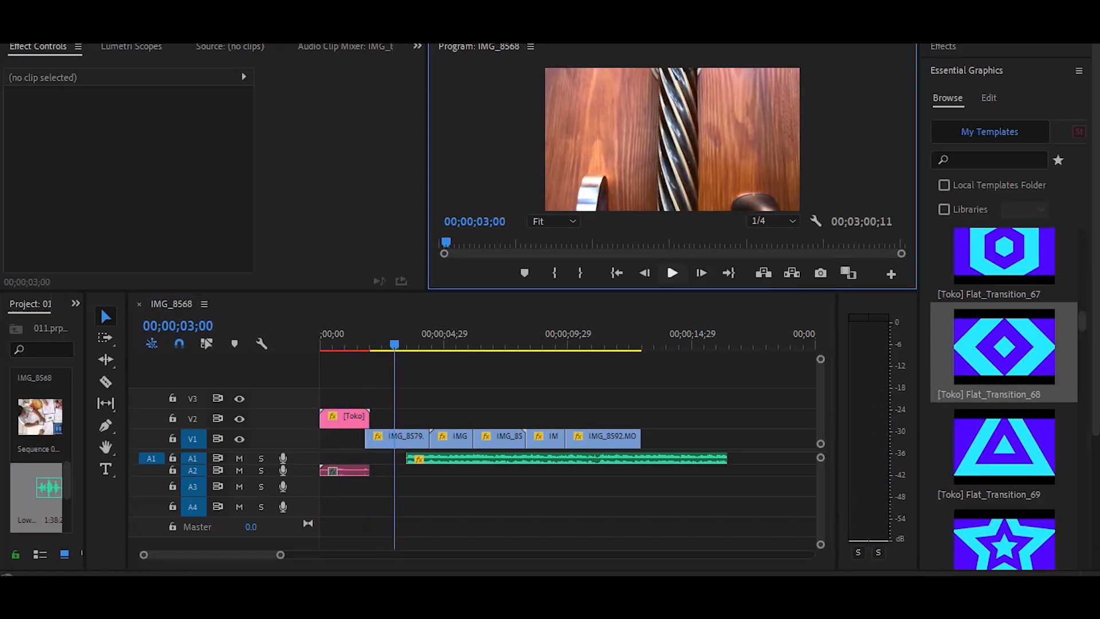
# Render the section from 00;00;00;00 to 00;00;02;28 using in and out points, and clear both points.
pyautogui.moveTo(394, 344); pyautogui.dragTo(320, 344)
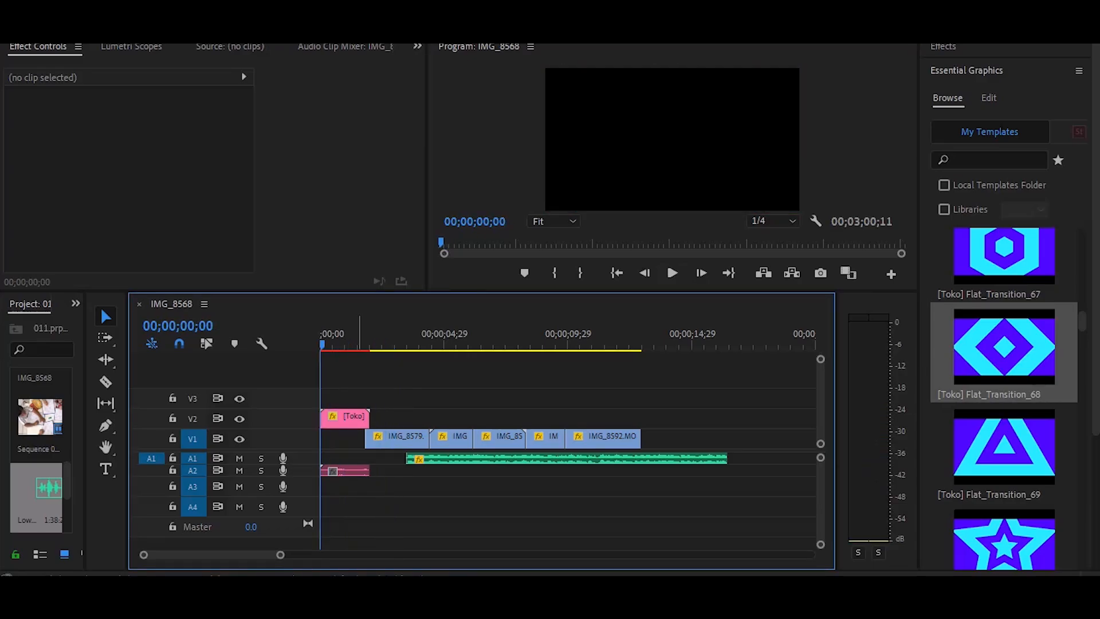
pyautogui.press('i')
pyautogui.click(374, 344)
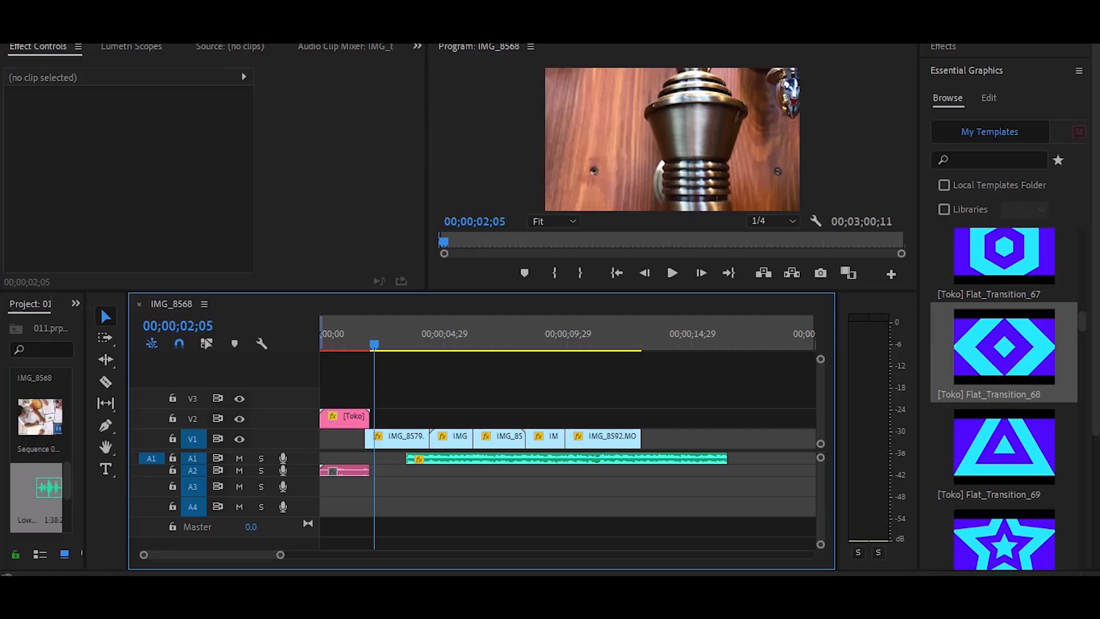
pyautogui.press('space')
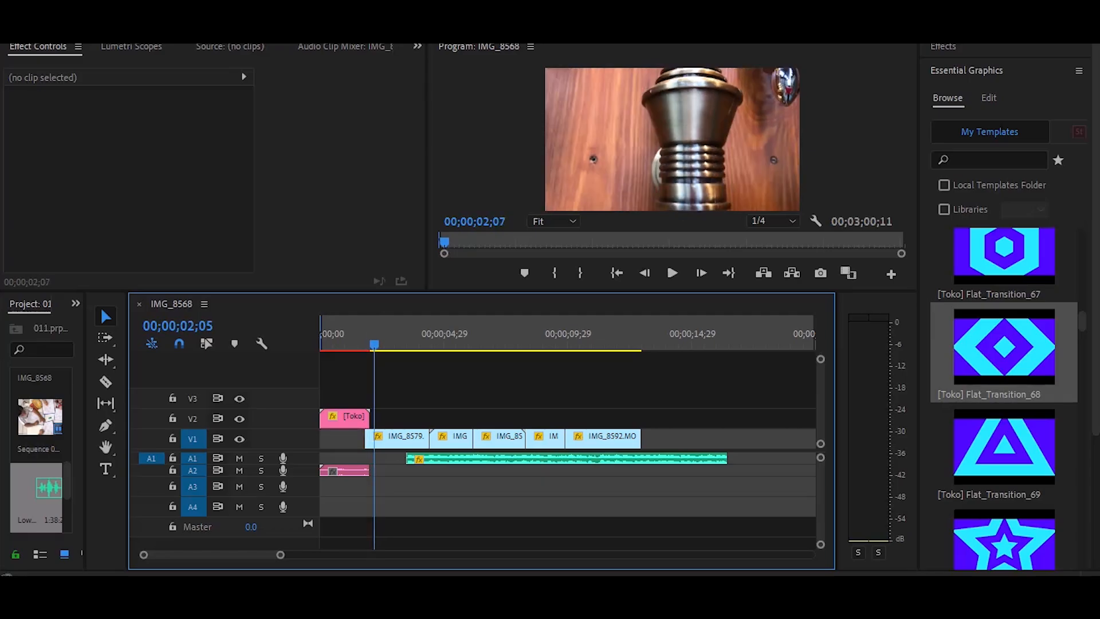
pyautogui.press('o')
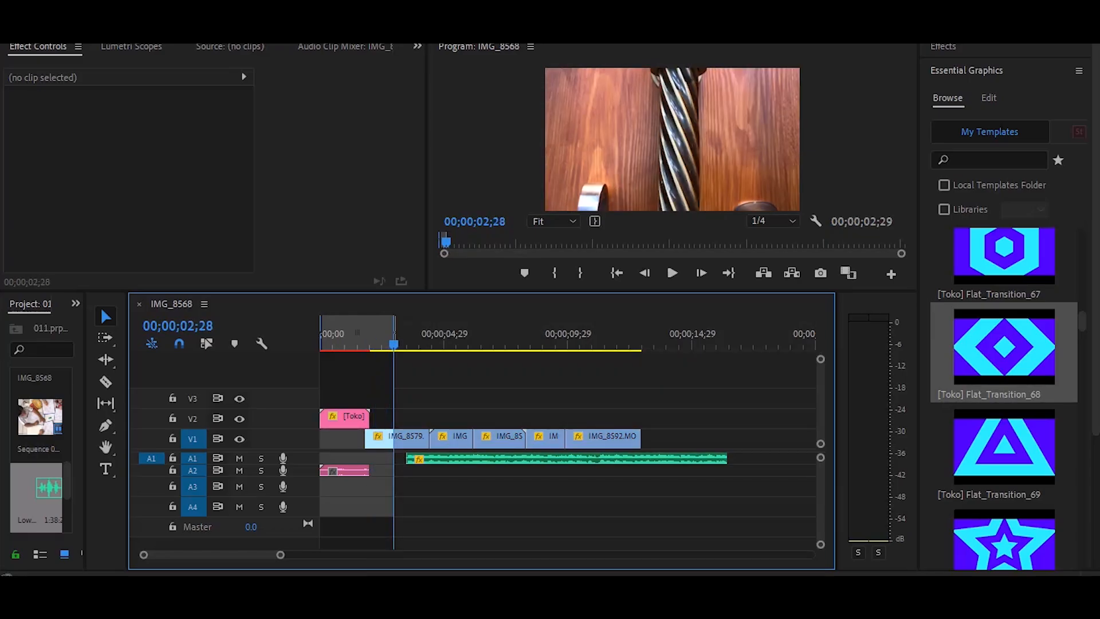
pyautogui.press('Return')
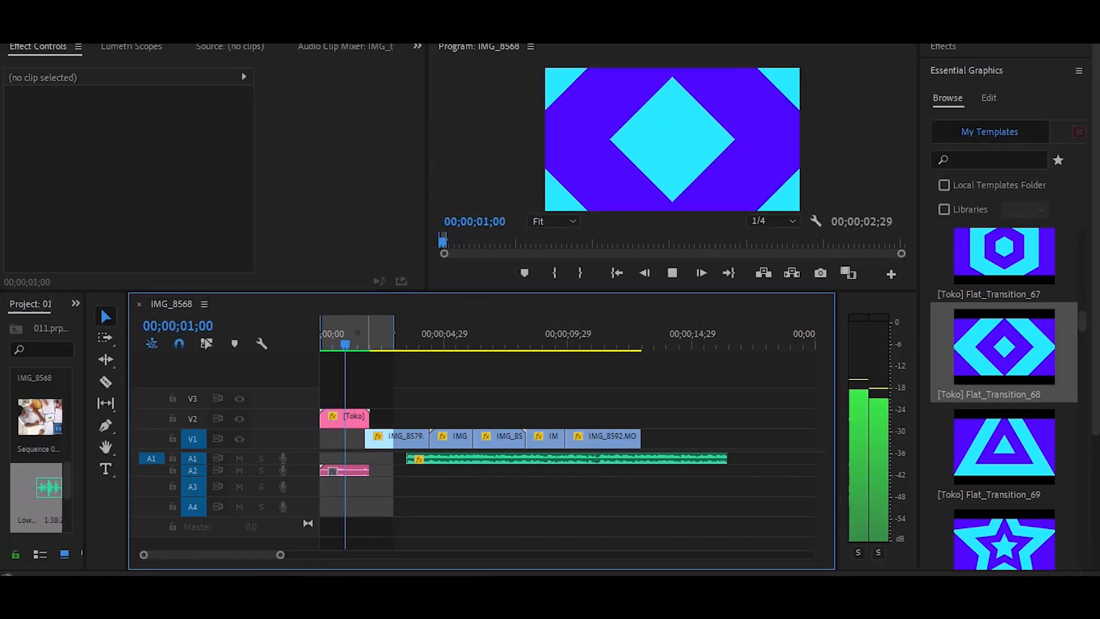
pyautogui.rightClick(368, 335)
pyautogui.click(431, 369)
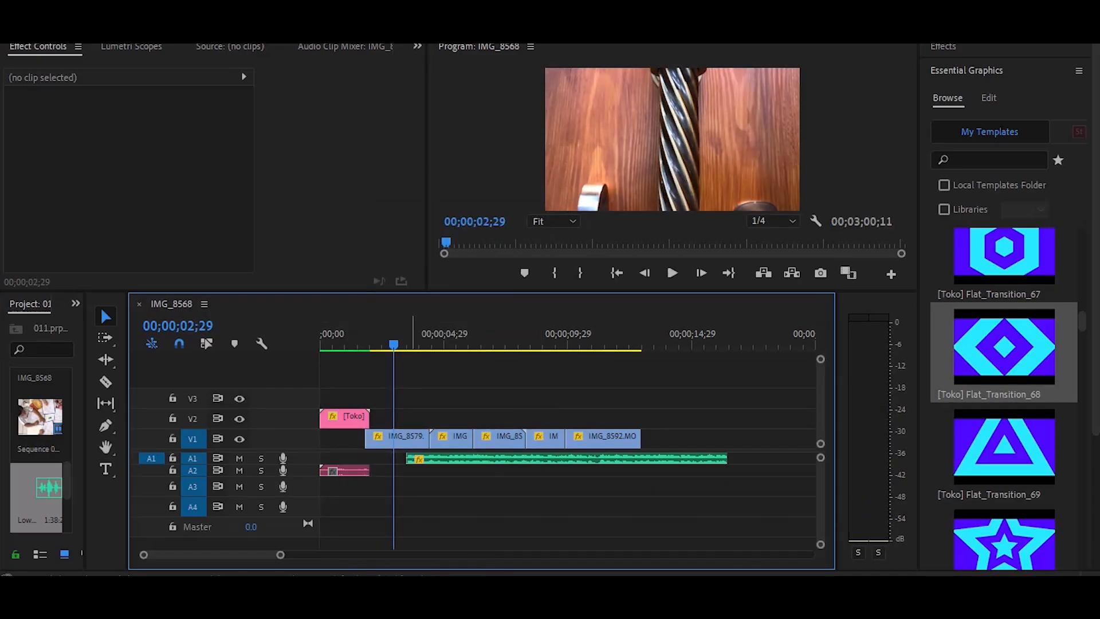
# Play the rendered opening transition from the start of the sequence and stop after it.
pyautogui.press('Home')
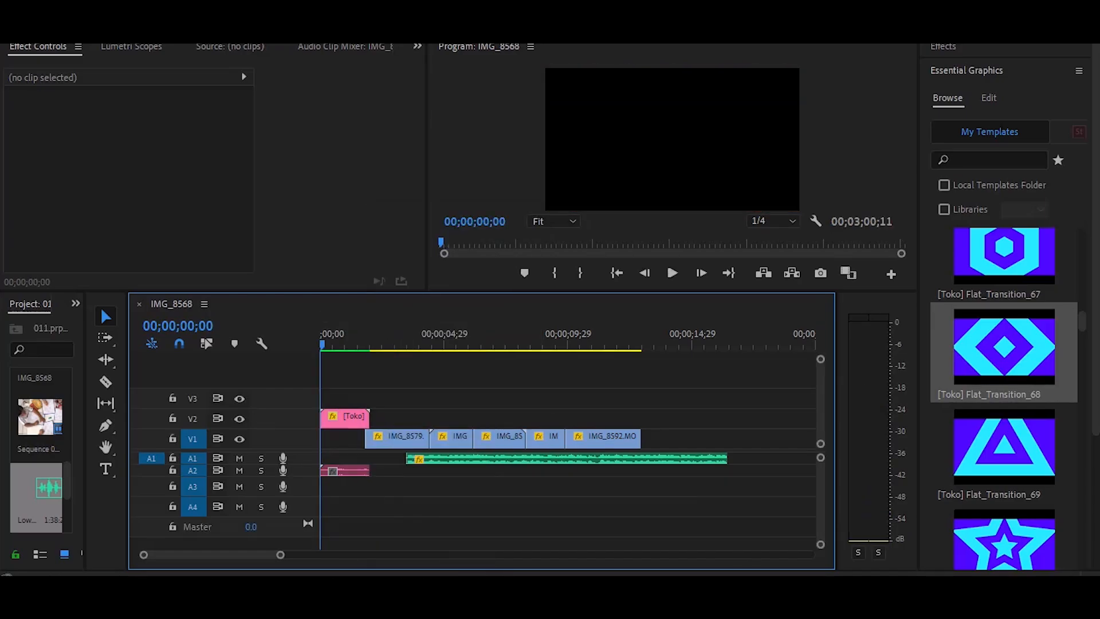
pyautogui.click(672, 273)
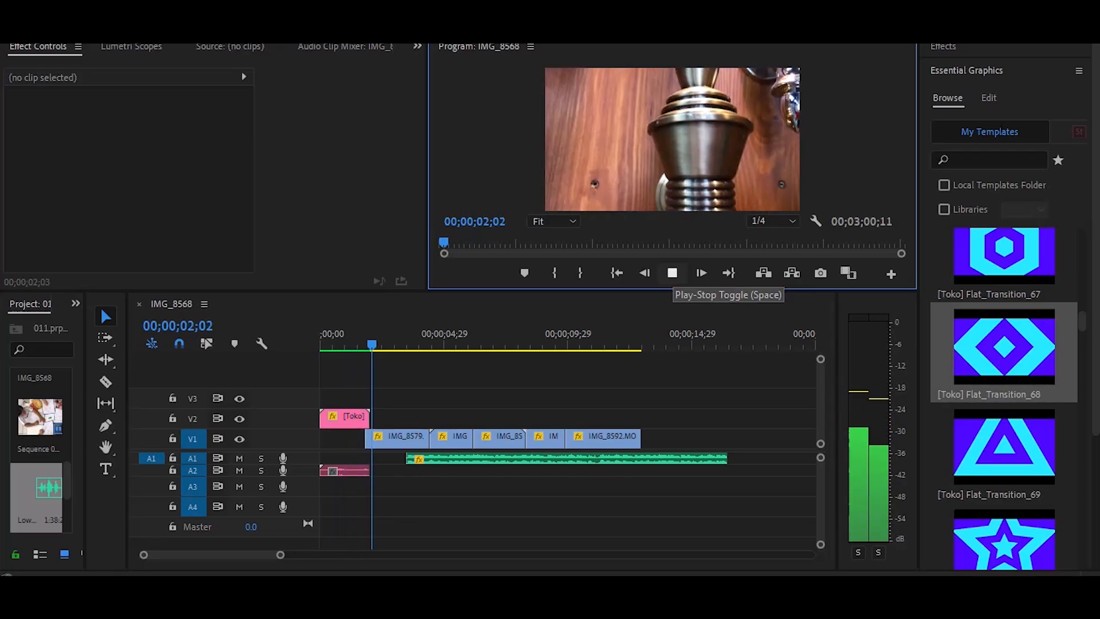
pyautogui.click(672, 273)
# Move the untrimmed music clip on A1 to start at 00;00;00;00 and play the edit from the beginning.
pyautogui.moveTo(590, 459); pyautogui.dragTo(549, 459)
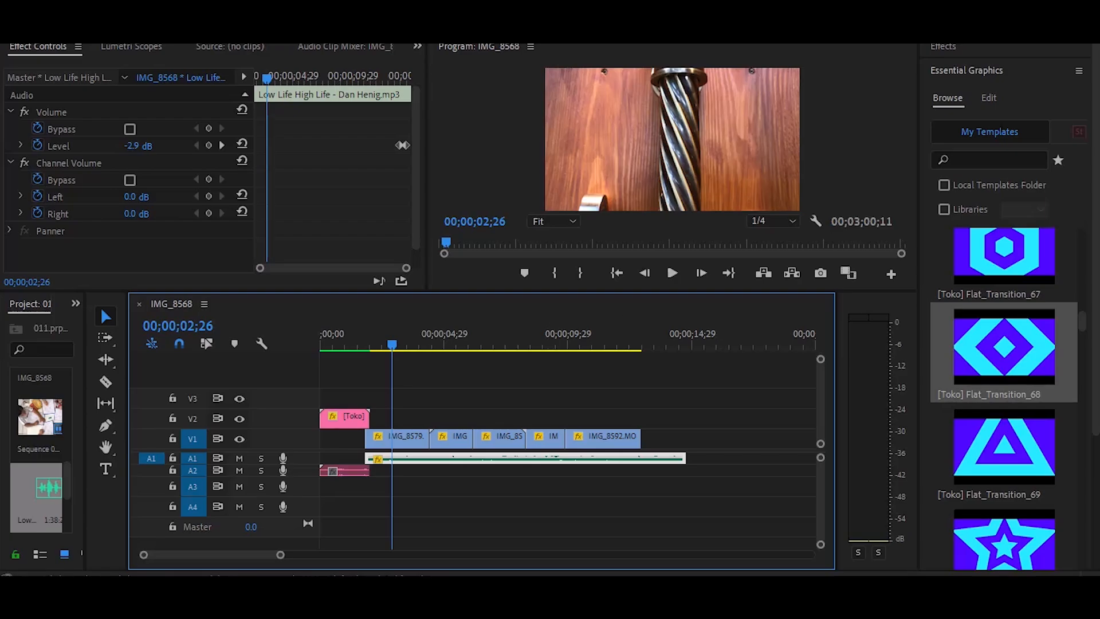
pyautogui.moveTo(685, 459); pyautogui.dragTo(641, 458)
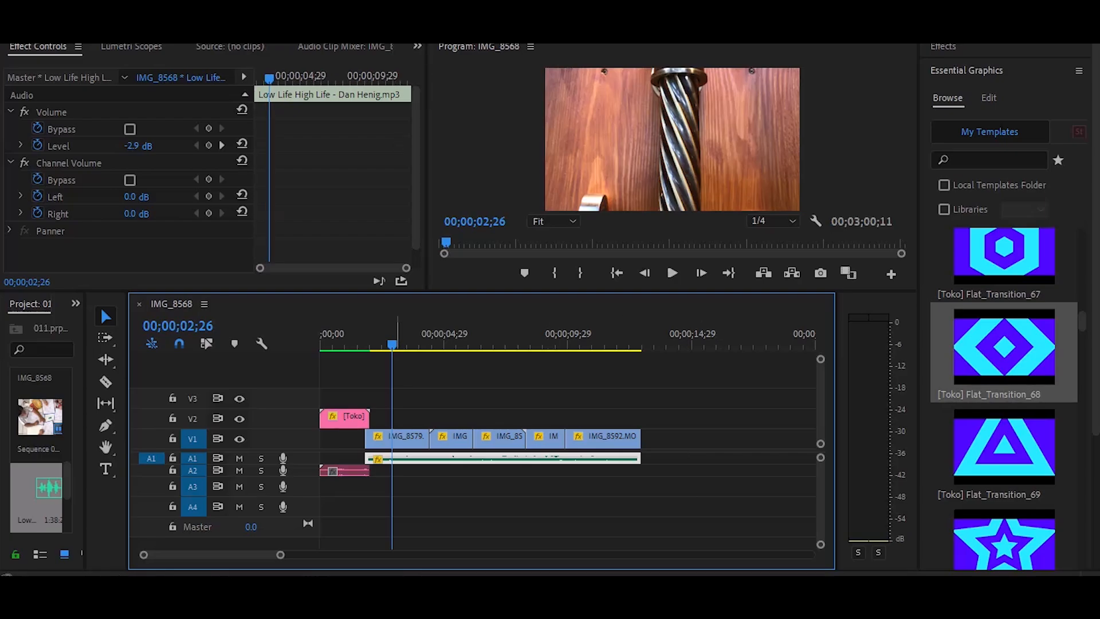
pyautogui.hotkey('ctrl', 'z')
pyautogui.moveTo(557, 458); pyautogui.dragTo(511, 459)
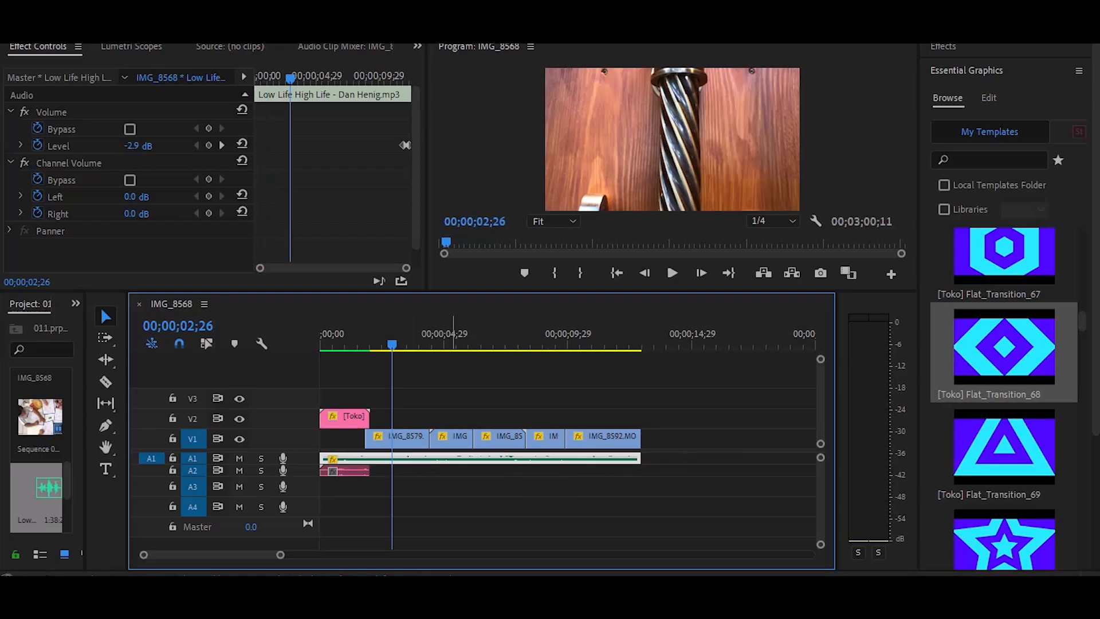
pyautogui.press('Home')
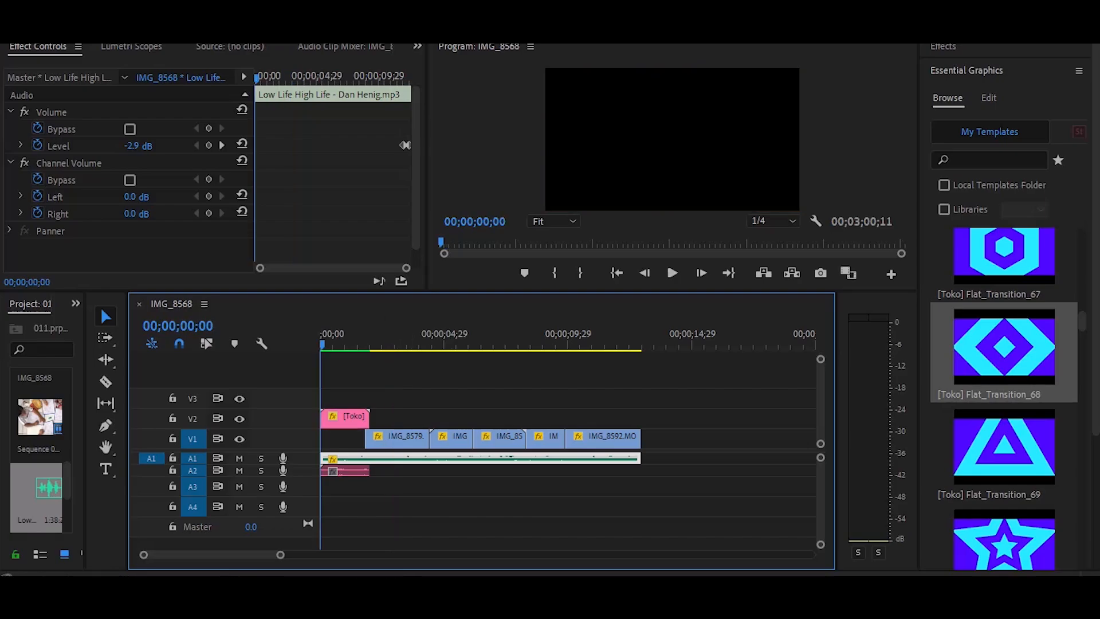
pyautogui.click(672, 272)
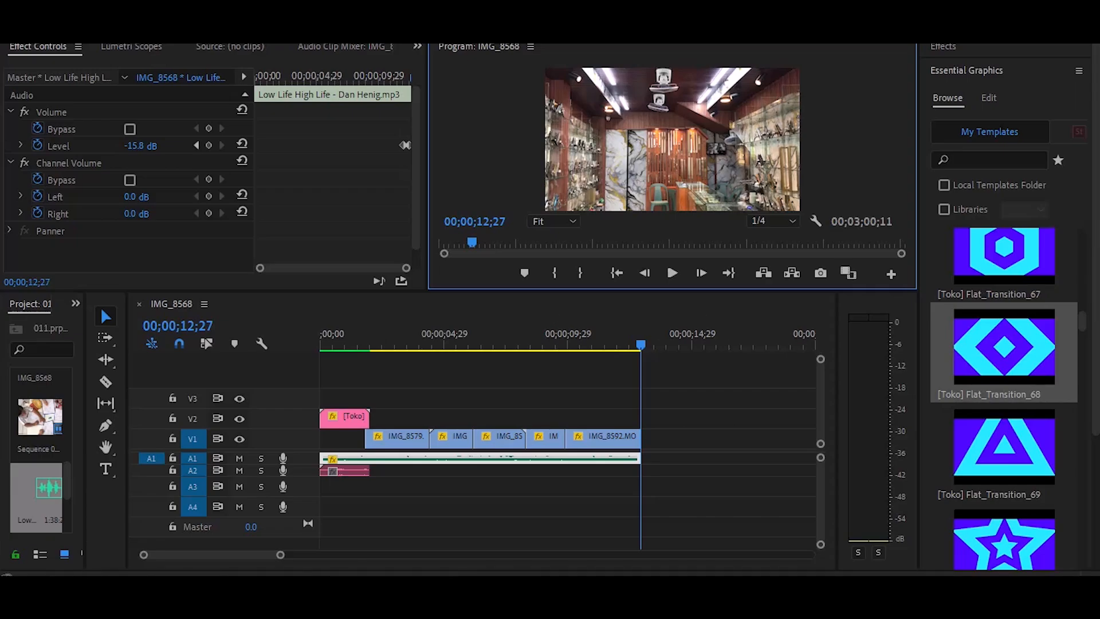
# Add a Cross Zoom transition centered at the cut between IMG_8579.MOV and IMG_8568.MOV, with a duration of 00;00;00;21.
pyautogui.click(943, 47)
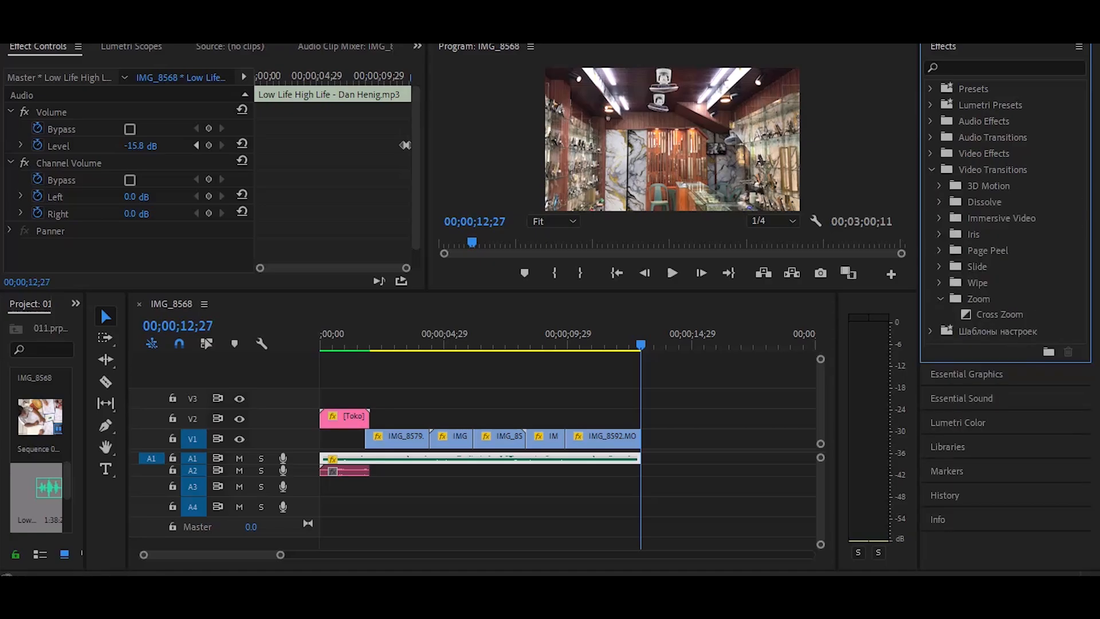
pyautogui.moveTo(999, 314); pyautogui.dragTo(435, 438)
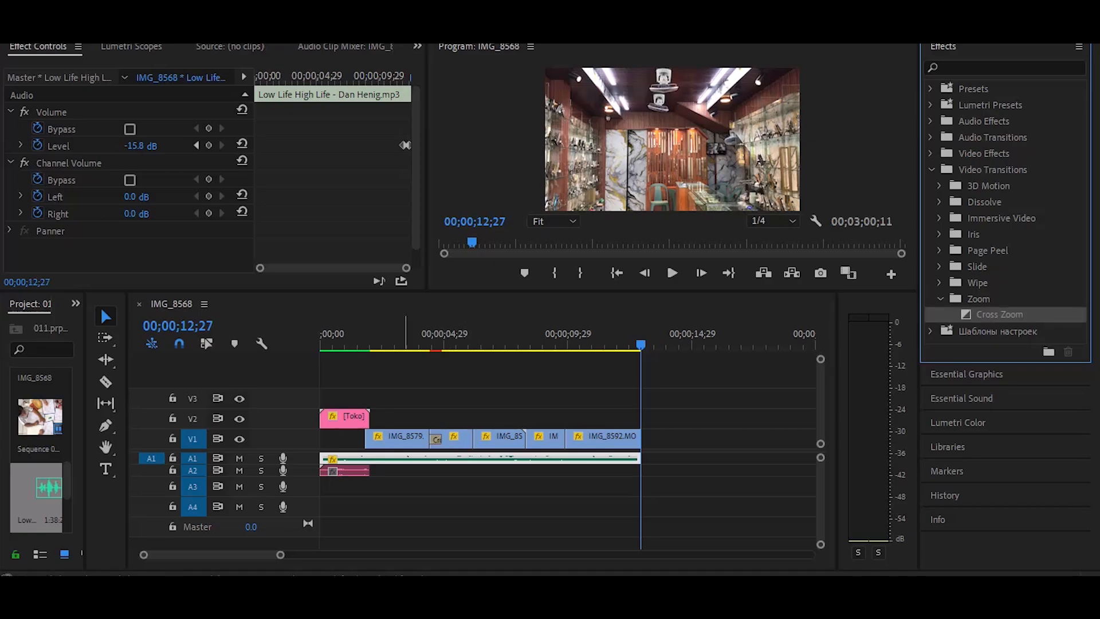
pyautogui.click(435, 440)
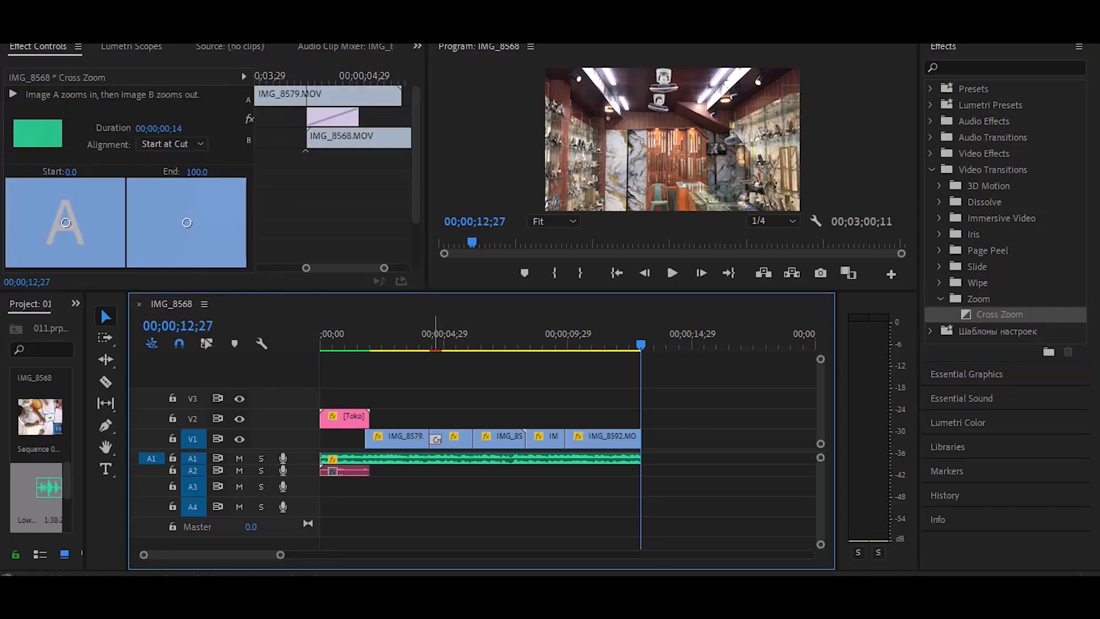
pyautogui.moveTo(358, 117); pyautogui.dragTo(344, 116)
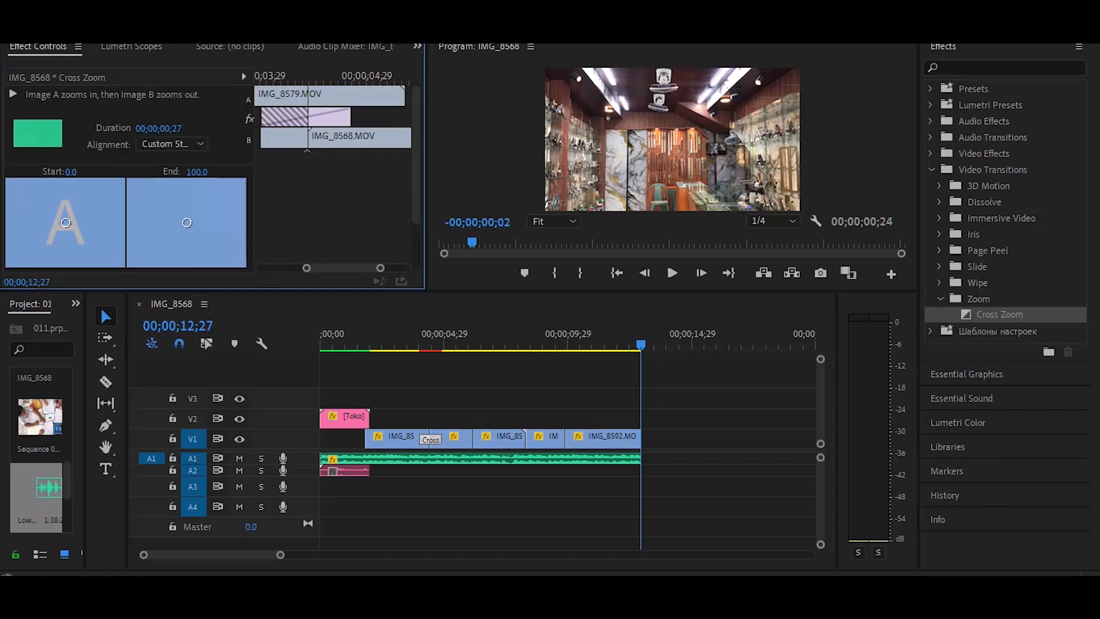
pyautogui.moveTo(261, 117); pyautogui.dragTo(268, 117)
pyautogui.click(415, 335)
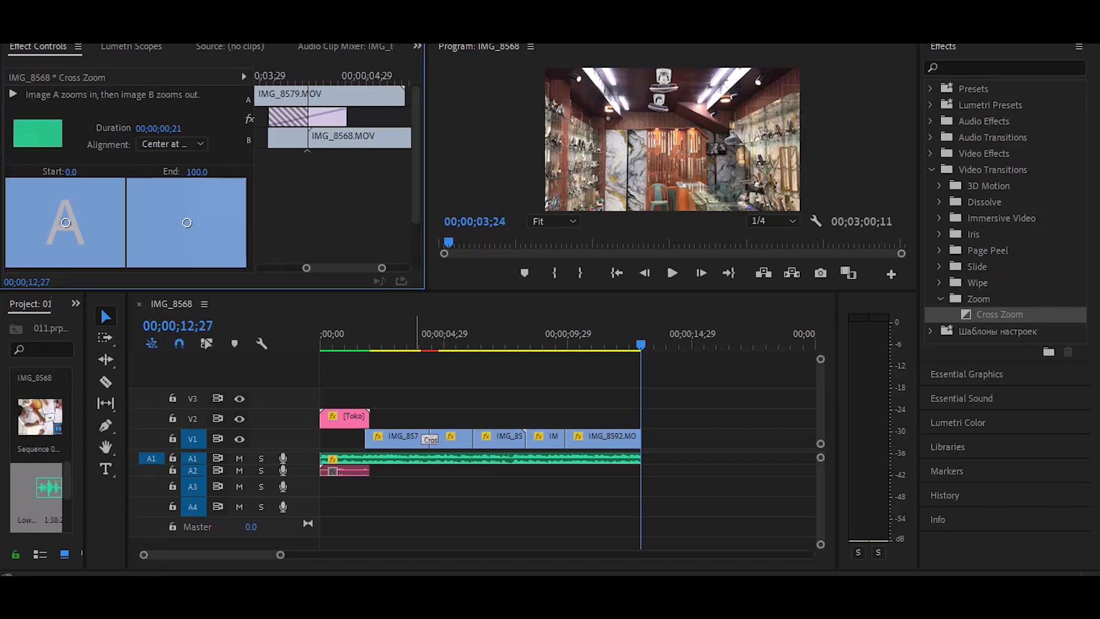
# Render the Cross Zoom section from 00;00;03;23 to 00;00;05;02 using in and out points, and clear both points.
pyautogui.press('space')
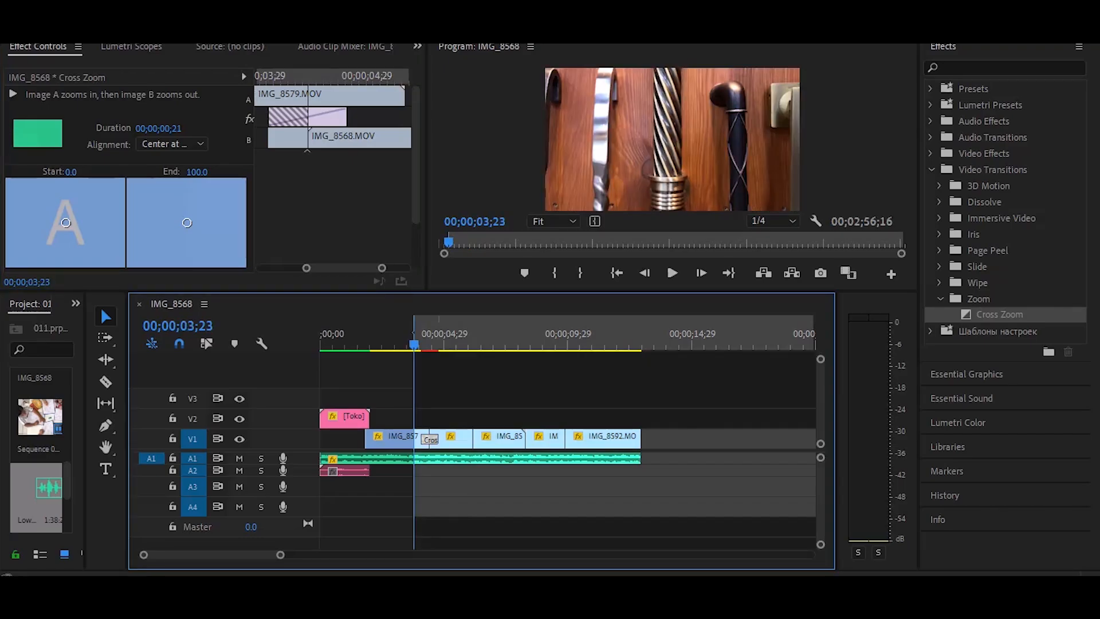
pyautogui.press('Return')
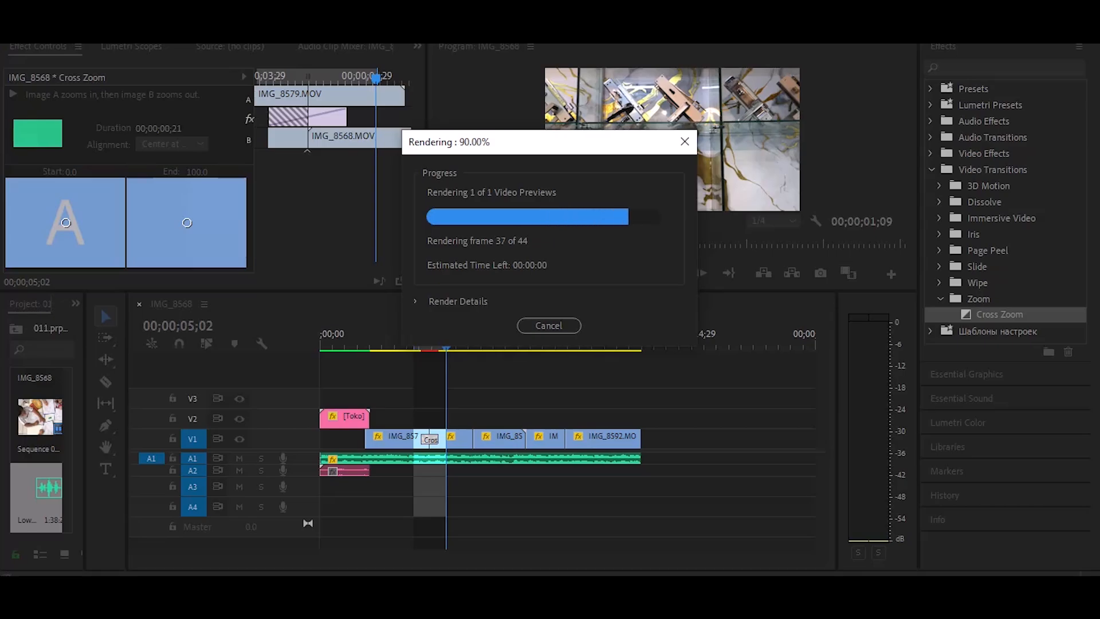
pyautogui.rightClick(441, 334)
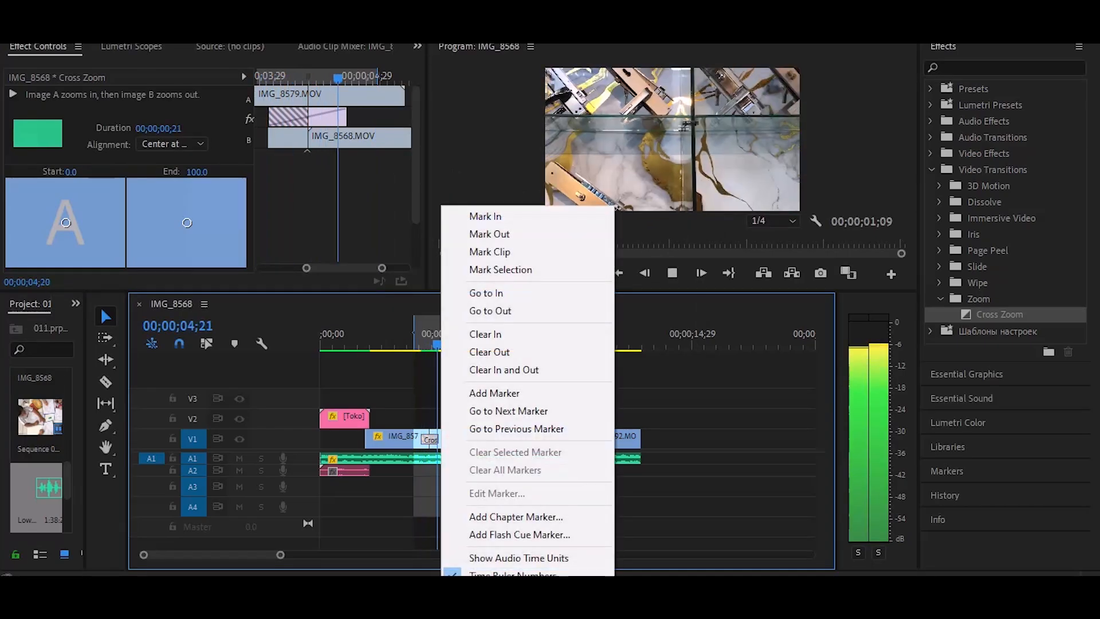
pyautogui.click(493, 369)
pyautogui.press('space')
pyautogui.moveTo(446, 344); pyautogui.dragTo(407, 345)
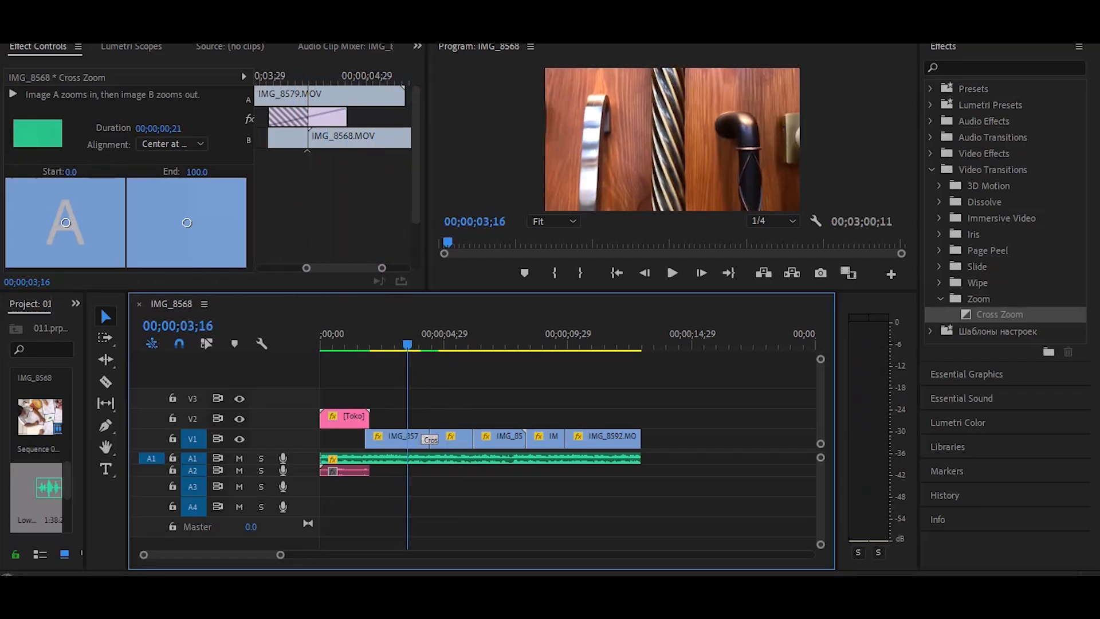
# Add a Cross Zoom transition at the cut between IMG_8567.MOV and IMG_8562.MOV, with a duration of 00;00;00;16.
pyautogui.moveTo(999, 315); pyautogui.dragTo(523, 439)
pyautogui.moveTo(358, 117); pyautogui.dragTo(410, 118)
# Render the section from 00;00;07;13 to 00;00;09;05 using in and out points, and clear both points.
pyautogui.click(505, 344)
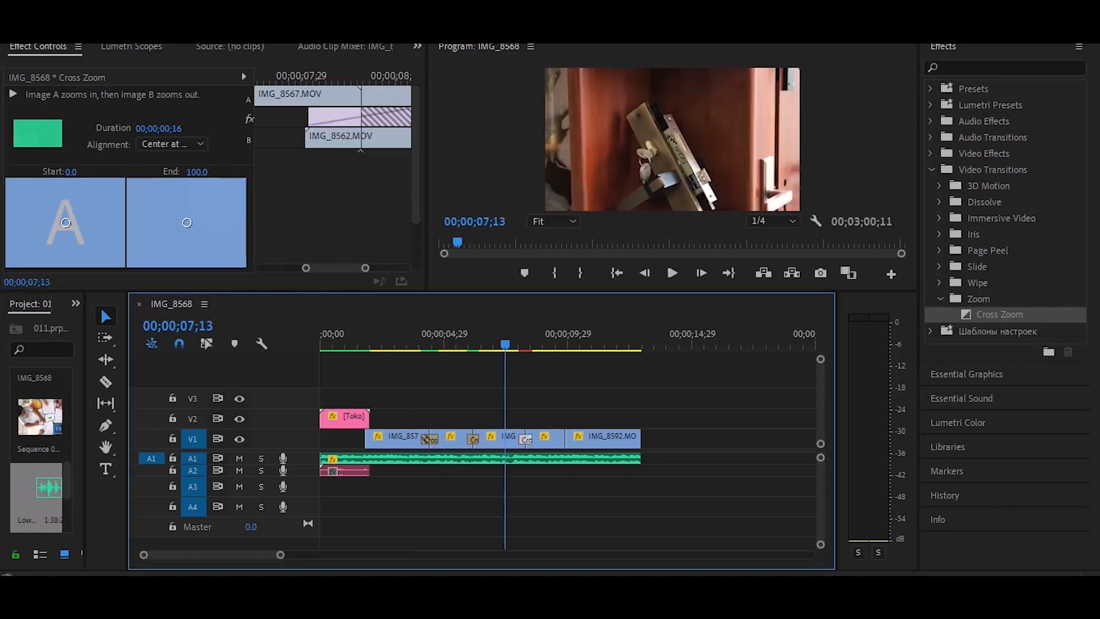
pyautogui.press('i')
pyautogui.click(547, 344)
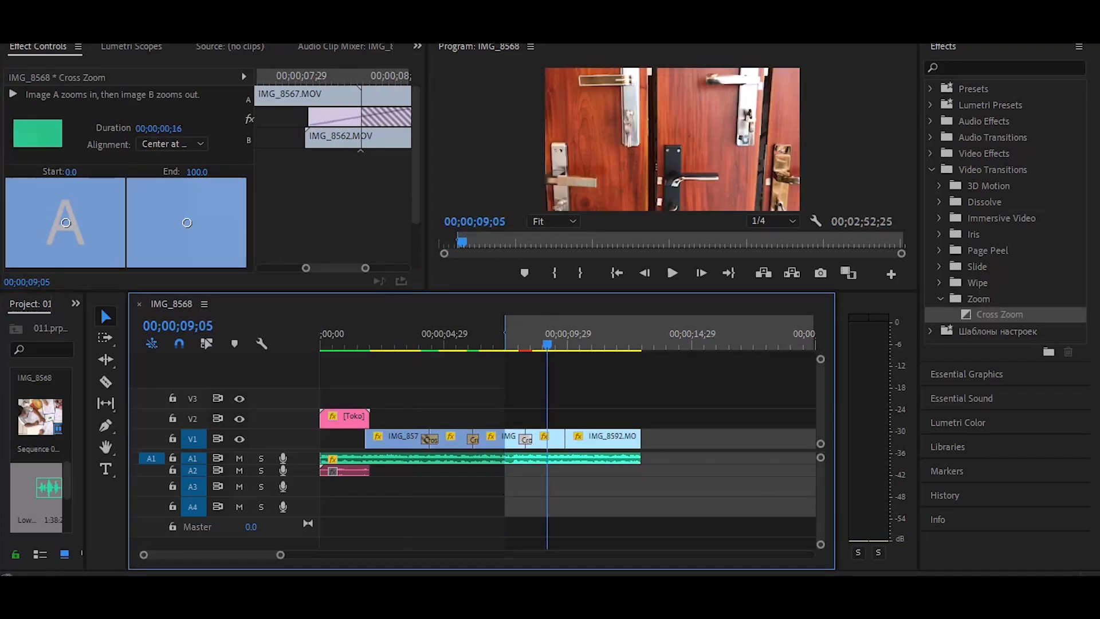
pyautogui.press('o')
pyautogui.press('Return')
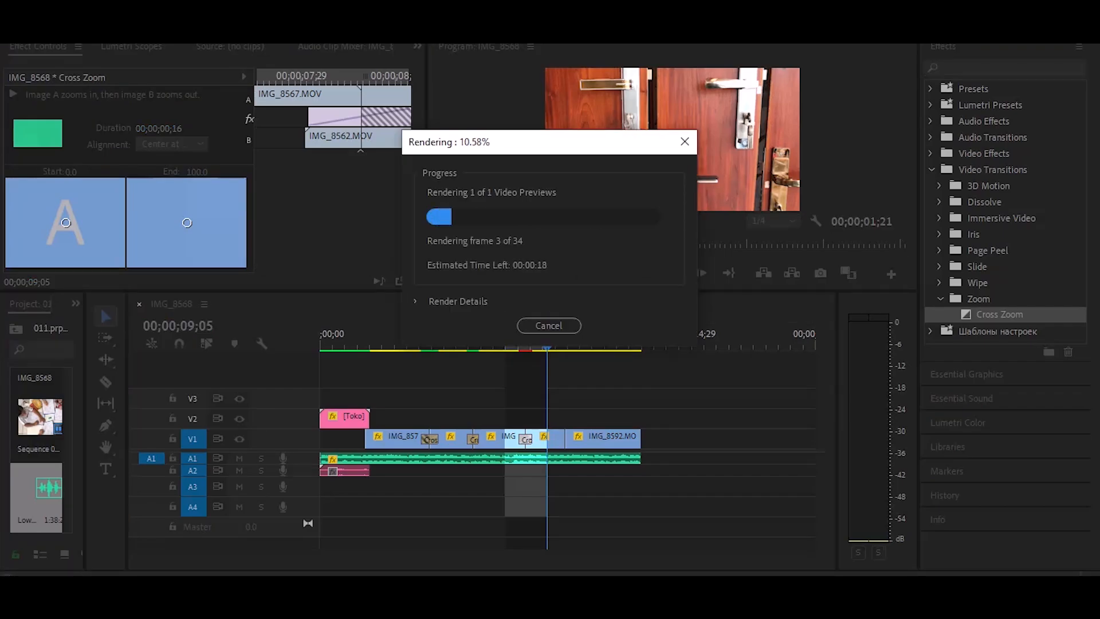
pyautogui.rightClick(533, 343)
pyautogui.click(596, 369)
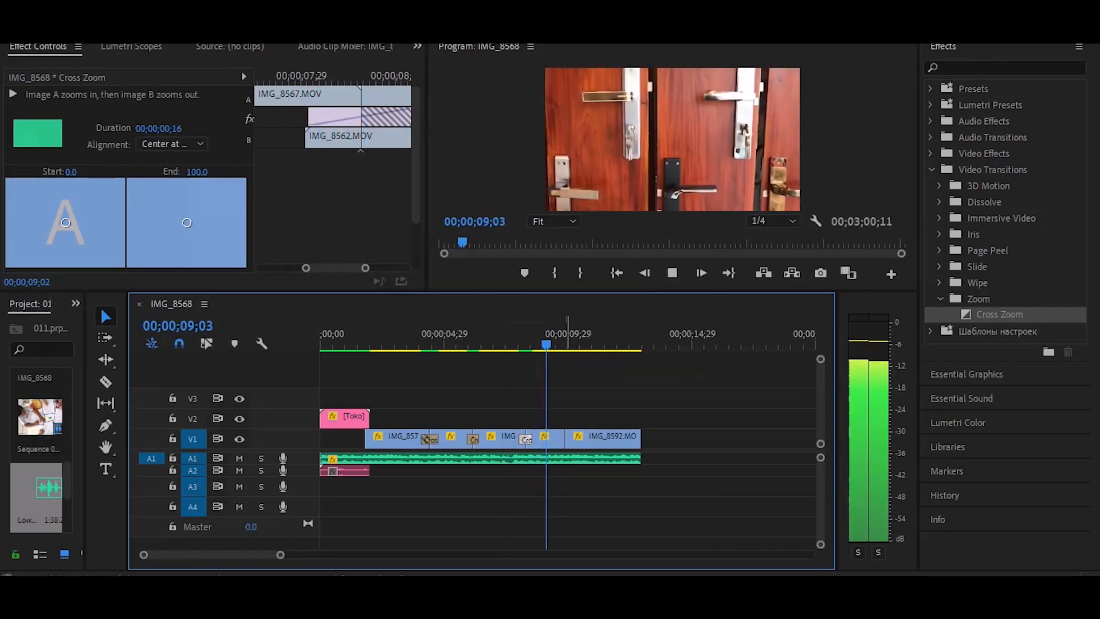
# Add a Cross Zoom transition at the cut between IMG_8562.MOV and IMG_8592.MOV, and play the edit from near its beginning.
pyautogui.moveTo(999, 314); pyautogui.dragTo(565, 439)
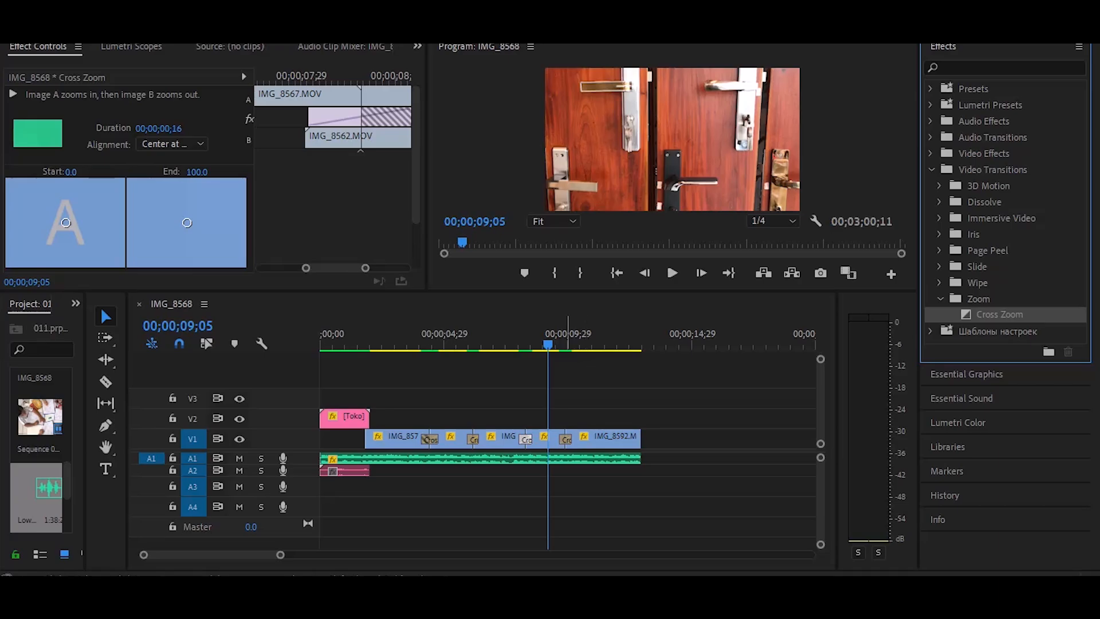
pyautogui.moveTo(546, 344); pyautogui.dragTo(331, 343)
pyautogui.click(672, 274)
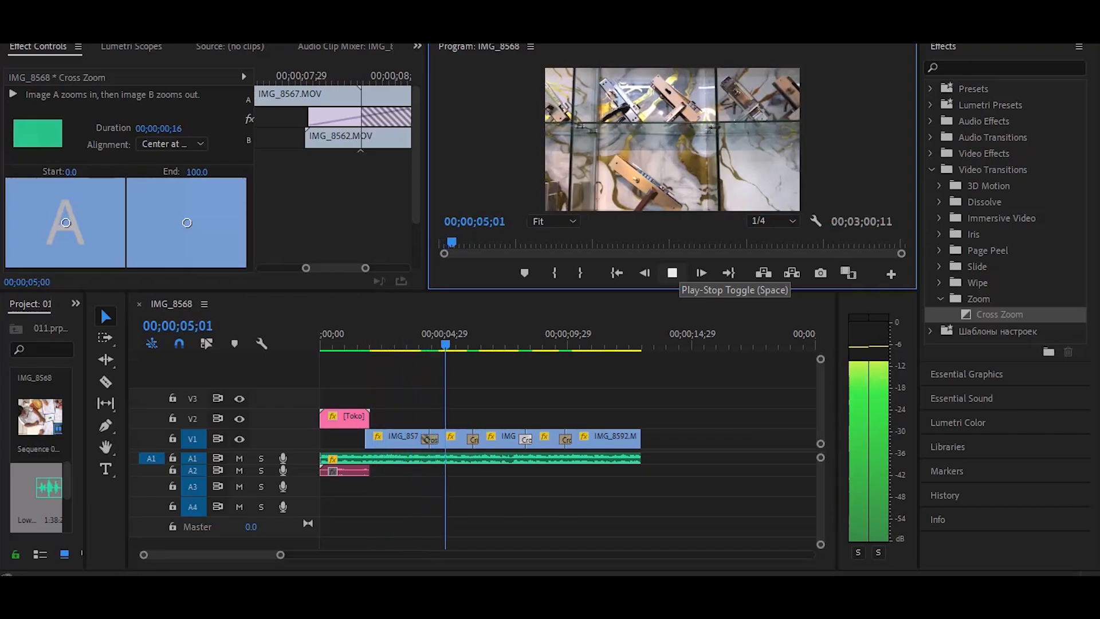
pyautogui.press('space')
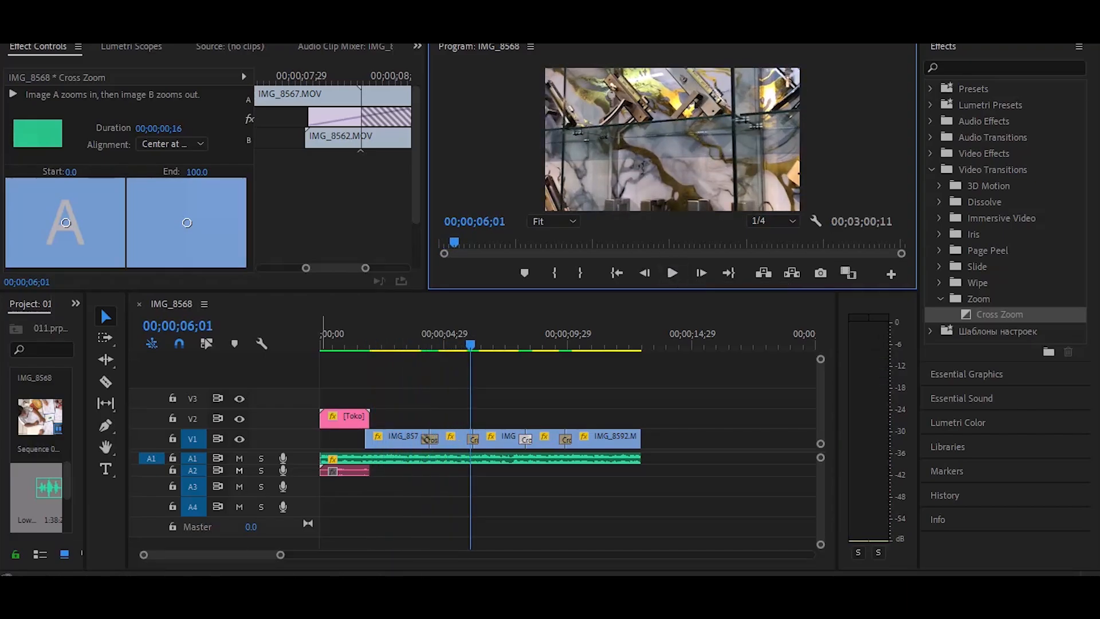
# Mute audio track A1 and play the opening graphic transition to hear its sound on A2.
pyautogui.click(240, 458)
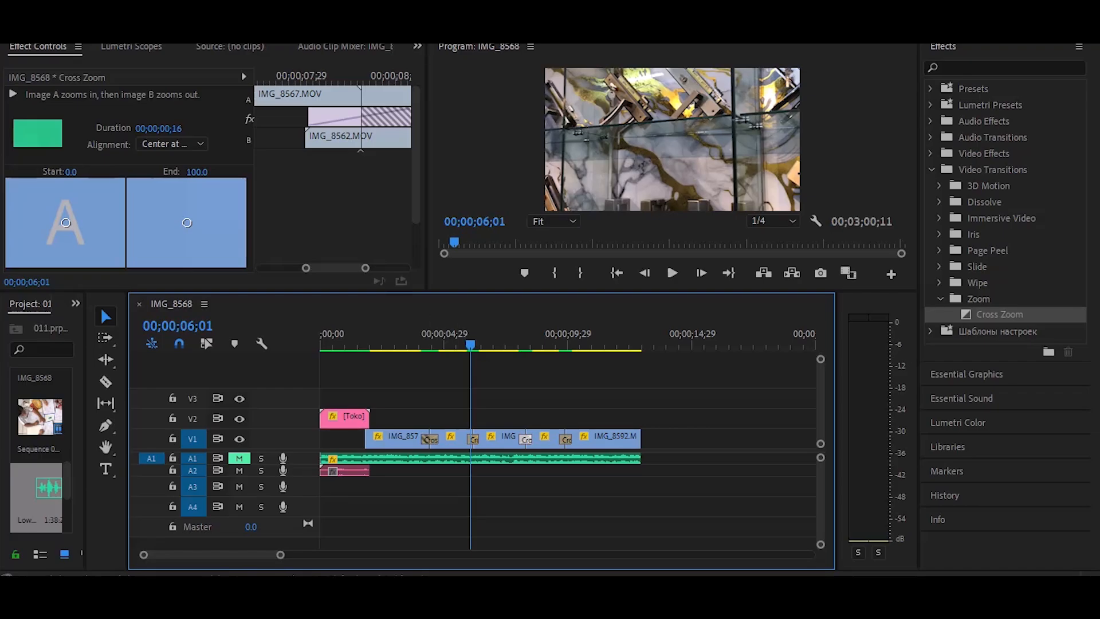
pyautogui.click(473, 337)
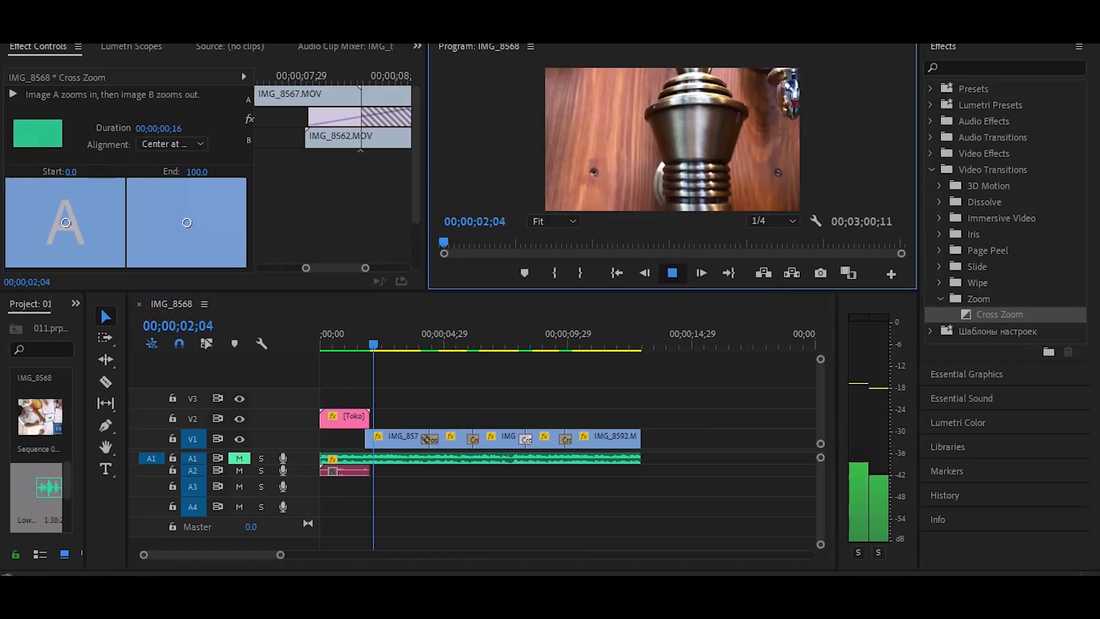
pyautogui.press('space')
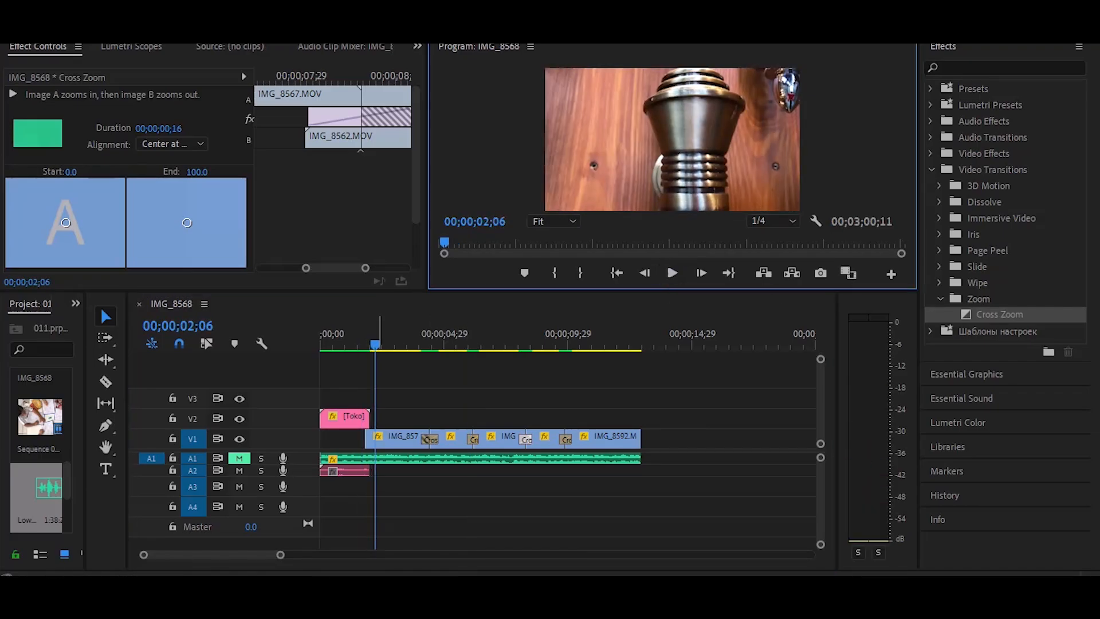
# Split the [Toko] Flat_Transition_68 sound clip on A2 at 00;00;01;18.
pyautogui.press('=')
pyautogui.scroll(1, 360, 472)
pyautogui.moveTo(389, 344); pyautogui.dragTo(358, 344)
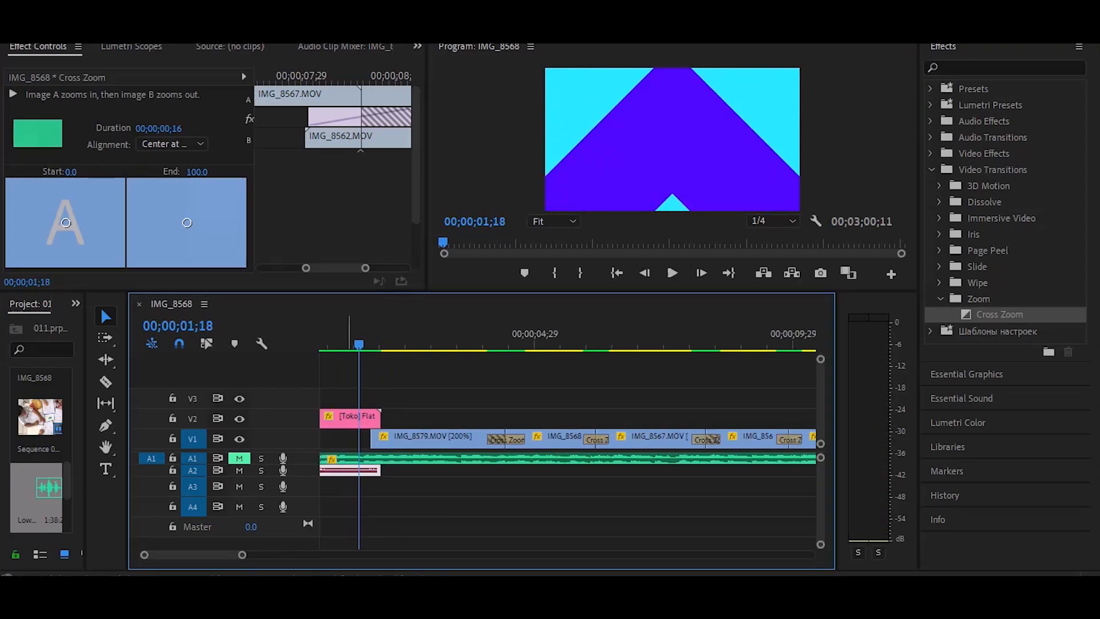
pyautogui.click(350, 470)
pyautogui.hotkey('ctrl', 'k')
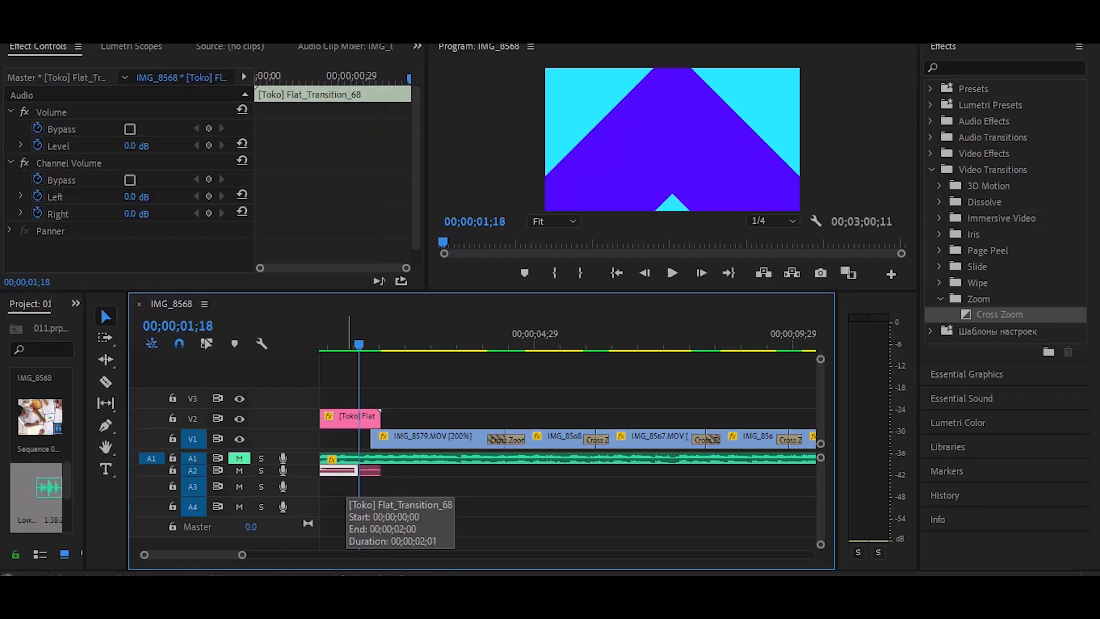
# Copy the second piece of the split transition sound on A2 to beneath the Cross Zoom between IMG_8579.MOV and IMG_8568.MOV.
pyautogui.click(371, 471)
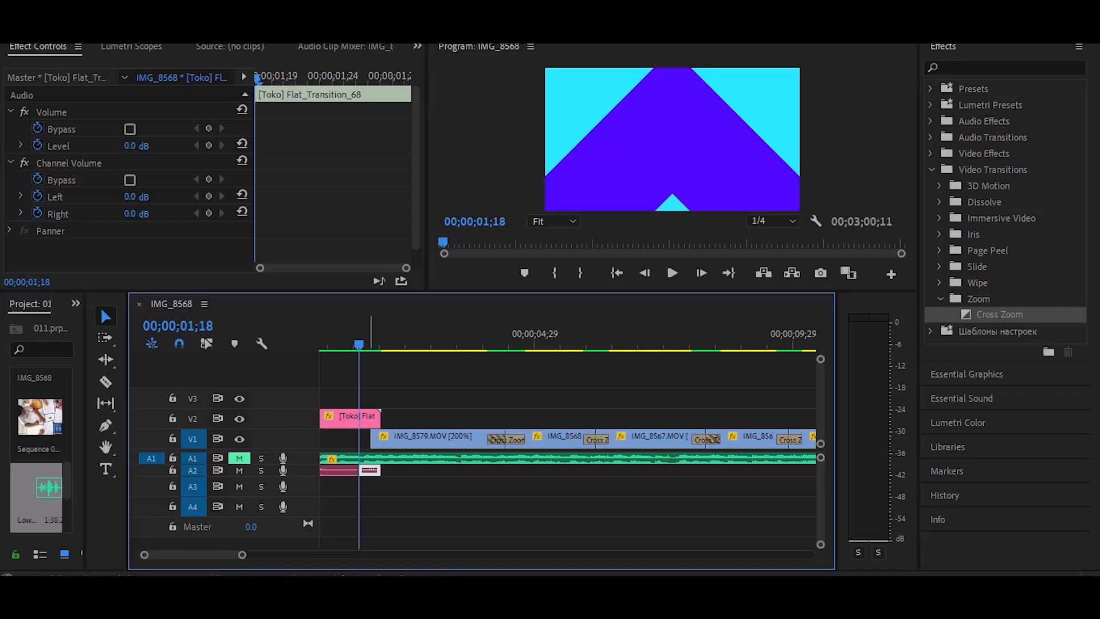
pyautogui.moveTo(369, 470); pyautogui.dragTo(514, 471)
pyautogui.scroll(3, 510, 472)
pyautogui.scroll(2, 509, 471)
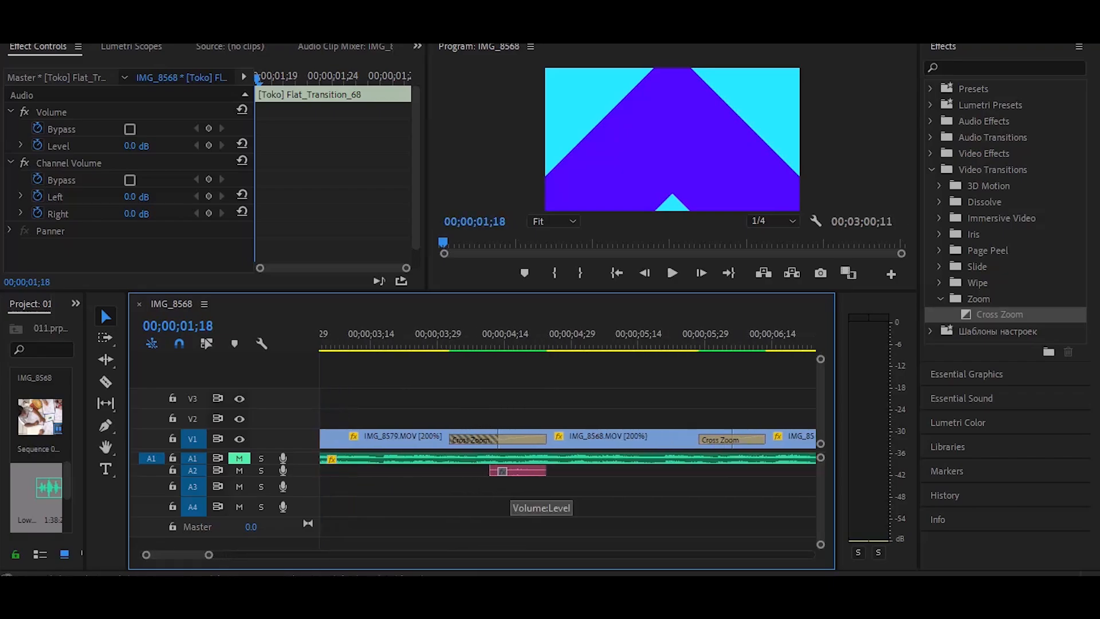
pyautogui.moveTo(510, 471); pyautogui.dragTo(499, 471)
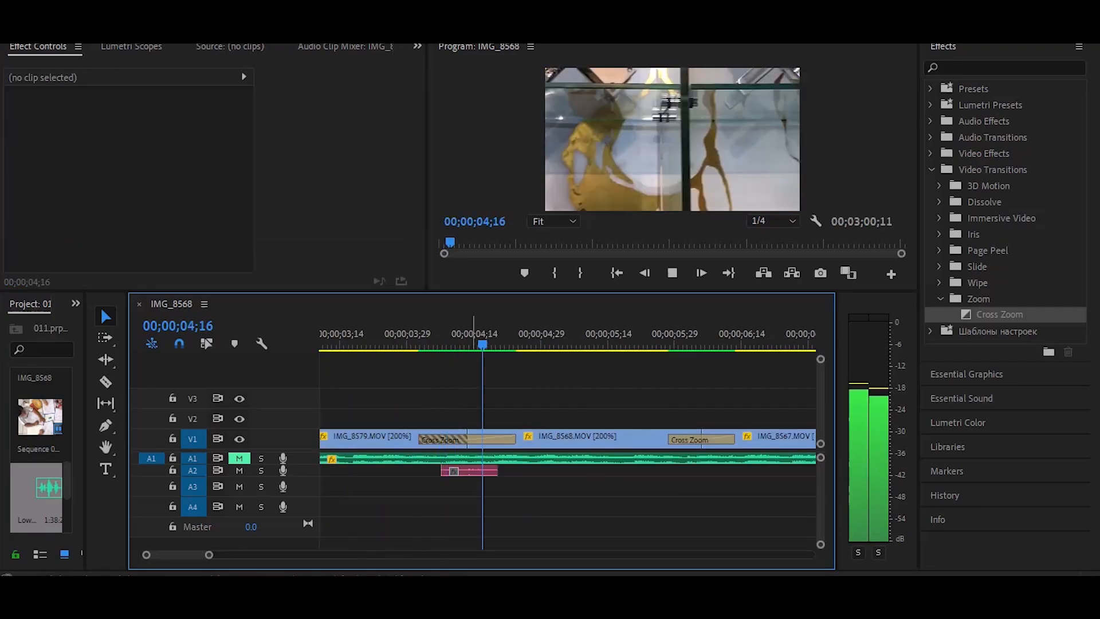
# Play the first Cross Zoom from 00;00;04;02 to check the timing of its transition sound.
pyautogui.press('space')
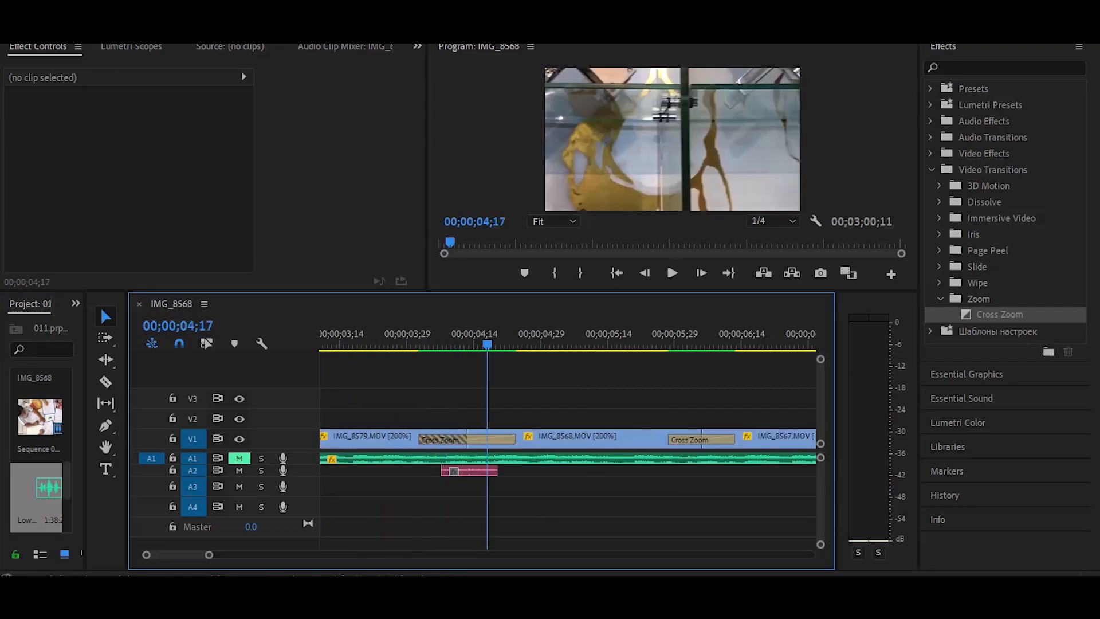
pyautogui.moveTo(484, 344); pyautogui.dragTo(419, 345)
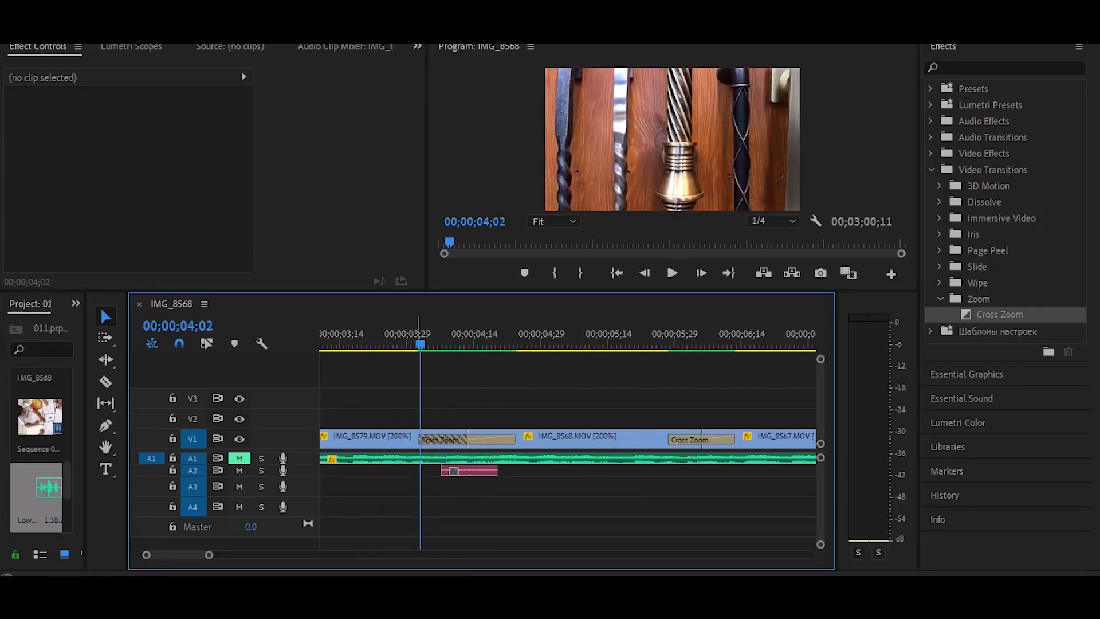
pyautogui.press('space')
pyautogui.press('space')
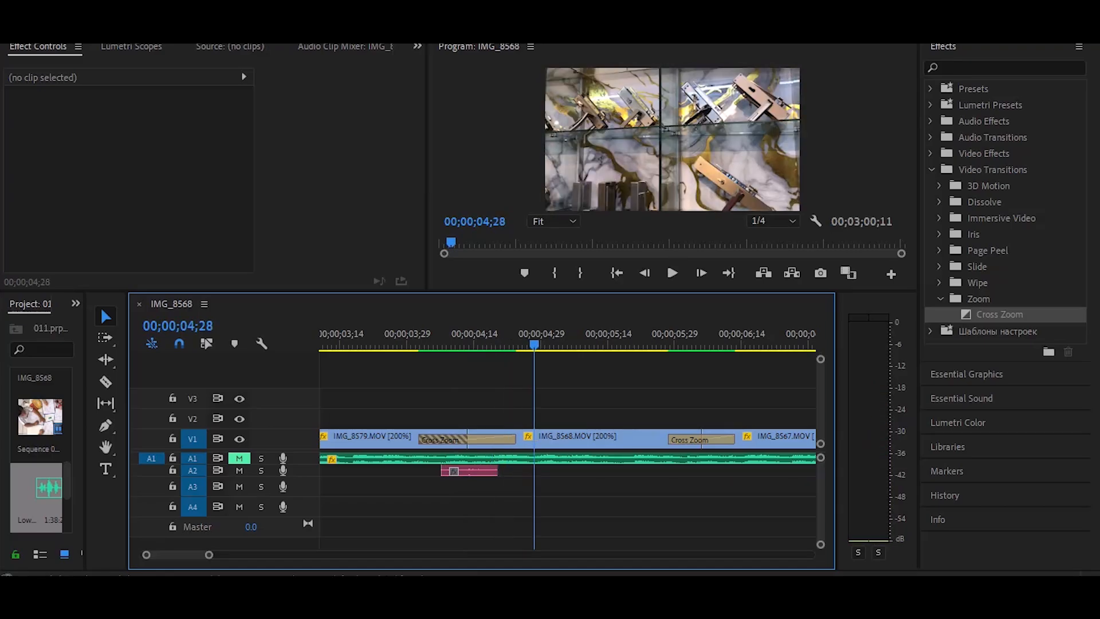
# Copy the transition sound on A2 to beneath the Cross Zooms at the start and end of IMG_8567.MOV.
pyautogui.click(474, 470)
pyautogui.moveTo(475, 470); pyautogui.dragTo(710, 470)
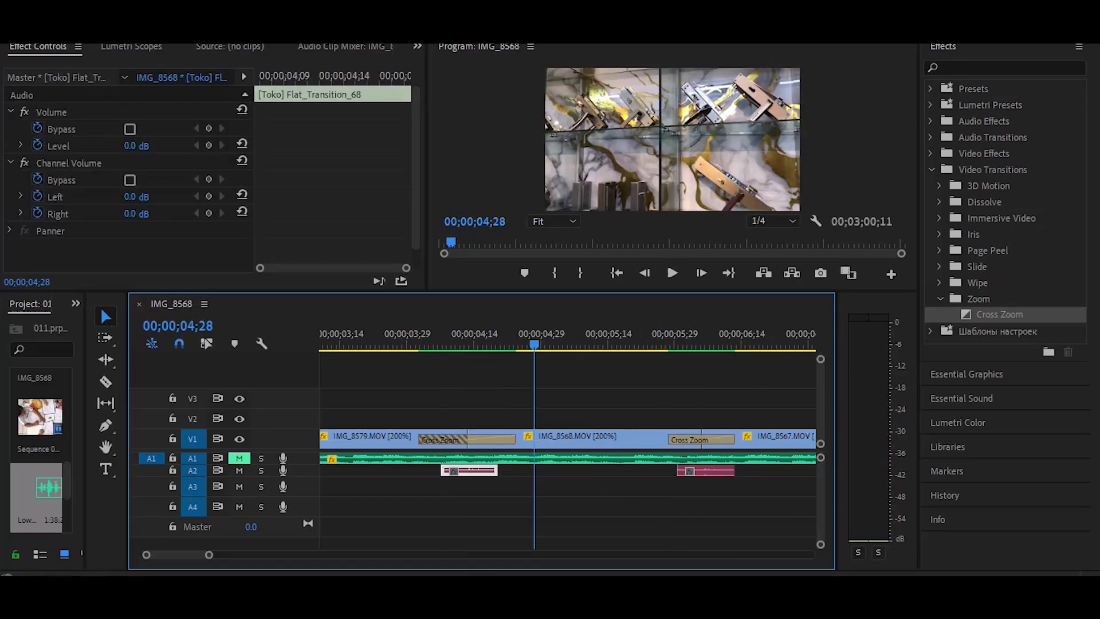
pyautogui.hscroll(6, 567, 447)
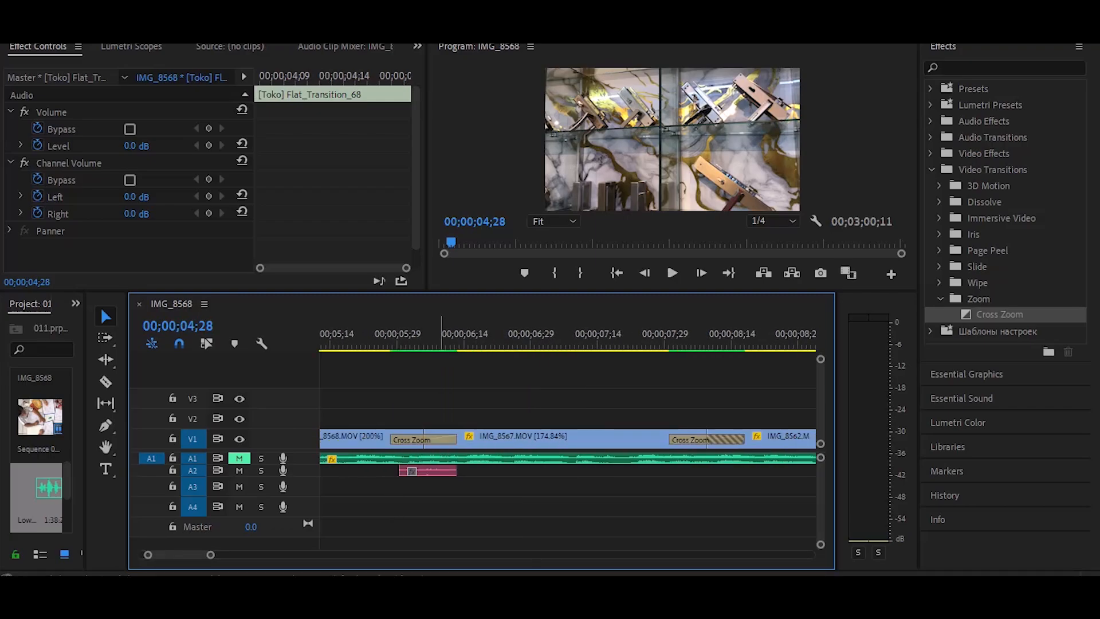
pyautogui.click(441, 470)
pyautogui.moveTo(441, 470); pyautogui.dragTo(704, 471)
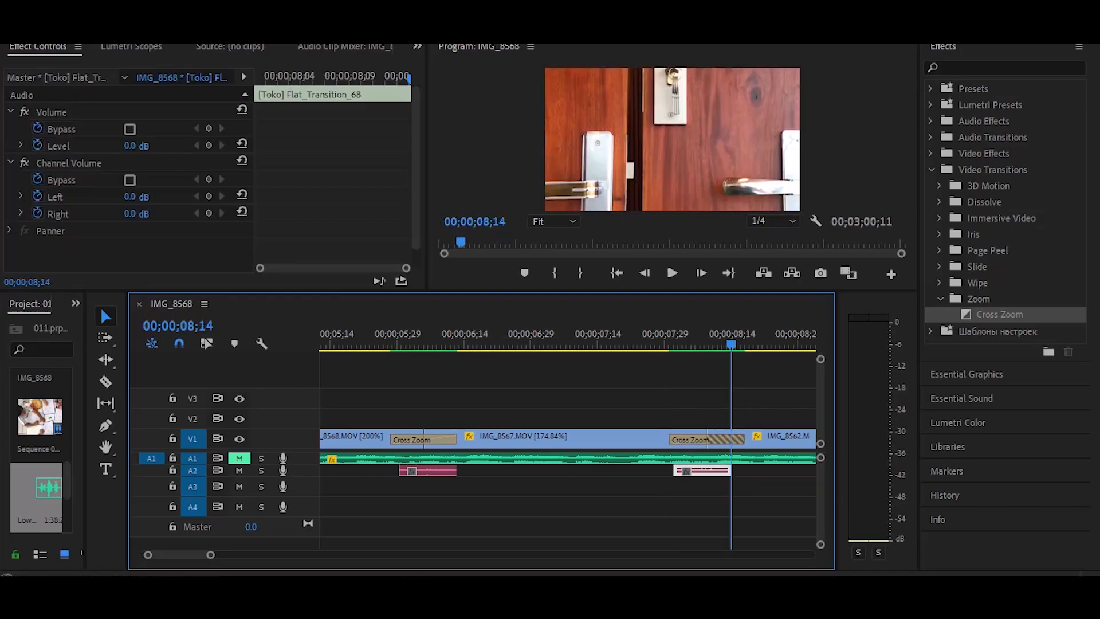
# Copy the transition sound to beneath the Cross Zoom between IMG_8562.MOV and IMG_8592.MOV, shifting the copy to end at about 00;00;10;03.
pyautogui.scroll(-6, 567, 452)
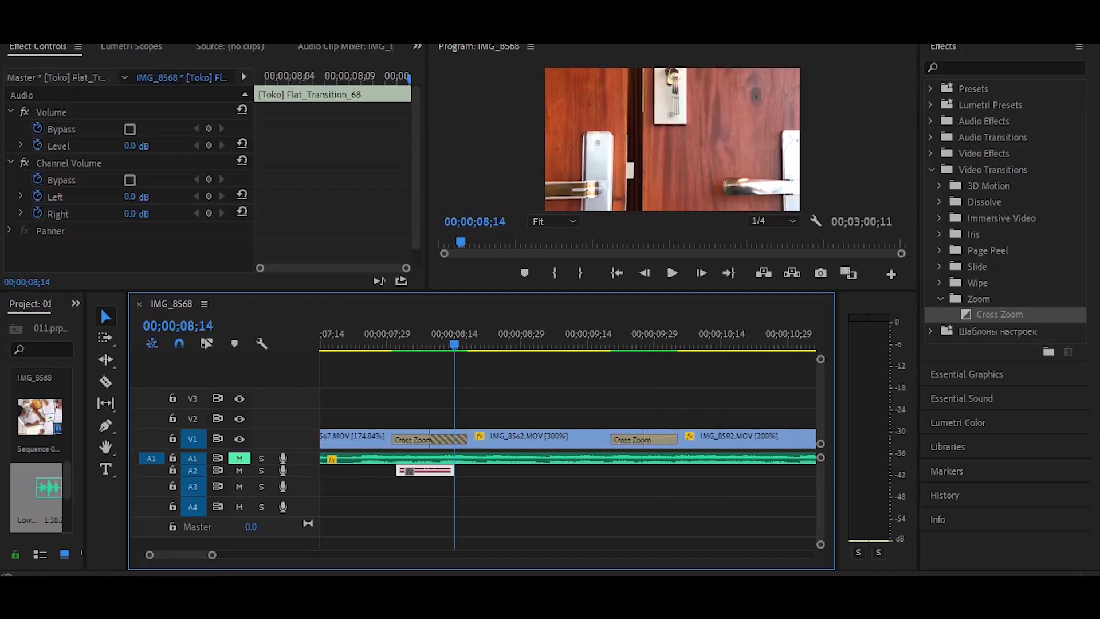
pyautogui.scroll(3, 567, 453)
pyautogui.moveTo(433, 470); pyautogui.dragTo(638, 471)
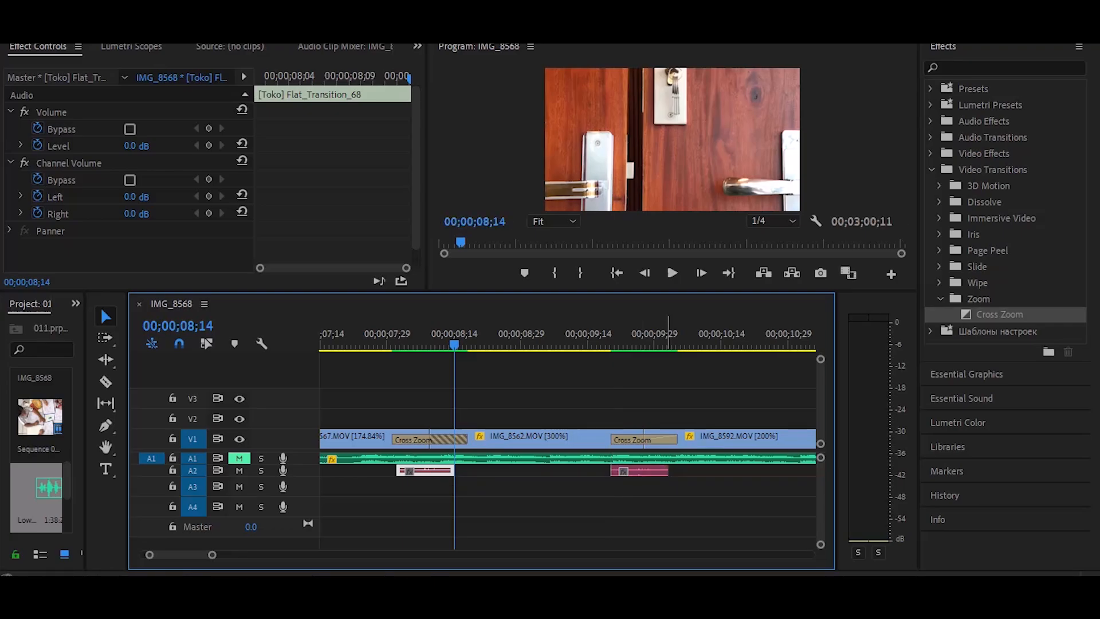
pyautogui.click(665, 335)
pyautogui.press('Right')
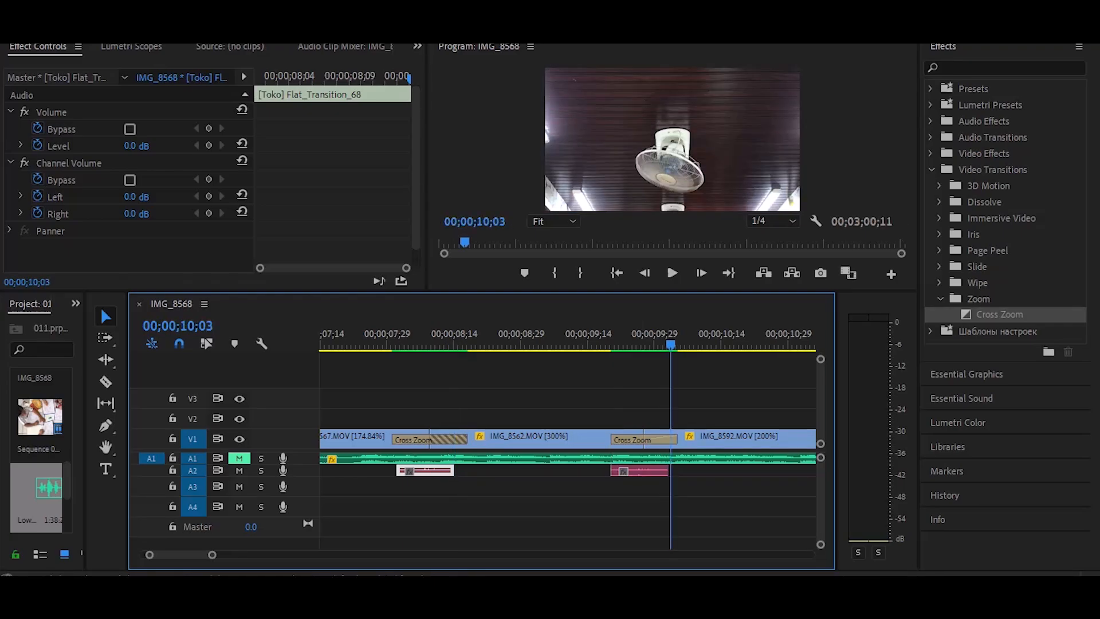
pyautogui.moveTo(637, 471); pyautogui.dragTo(642, 471)
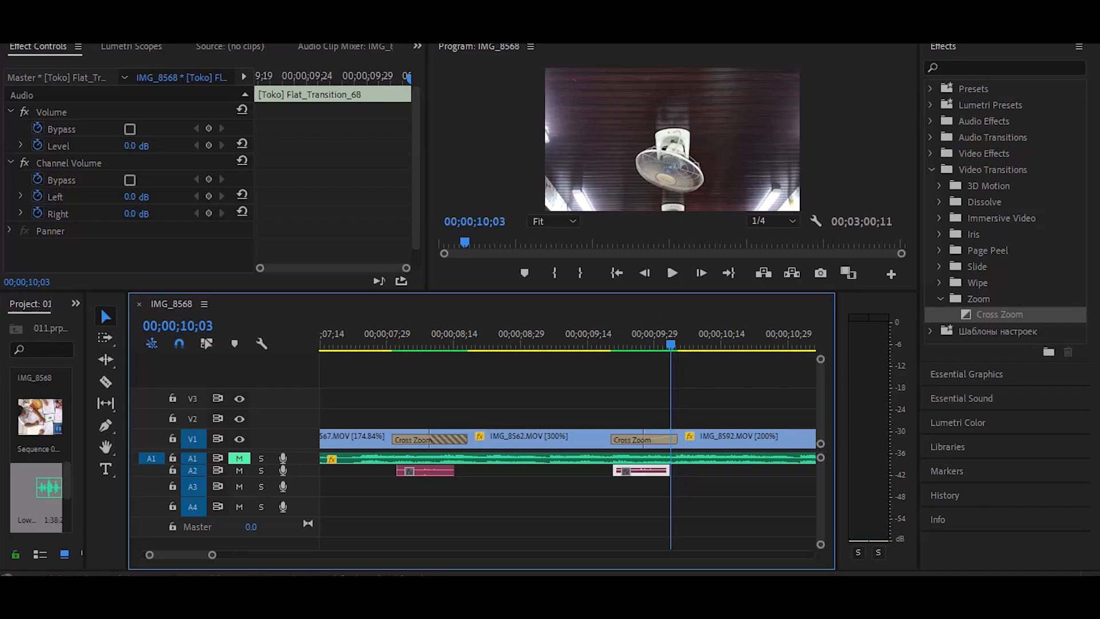
# Play the edit from 00;00;03;10 to check the transition sounds under all four Cross Zooms.
pyautogui.scroll(-8, 643, 471)
pyautogui.scroll(-4, 643, 471)
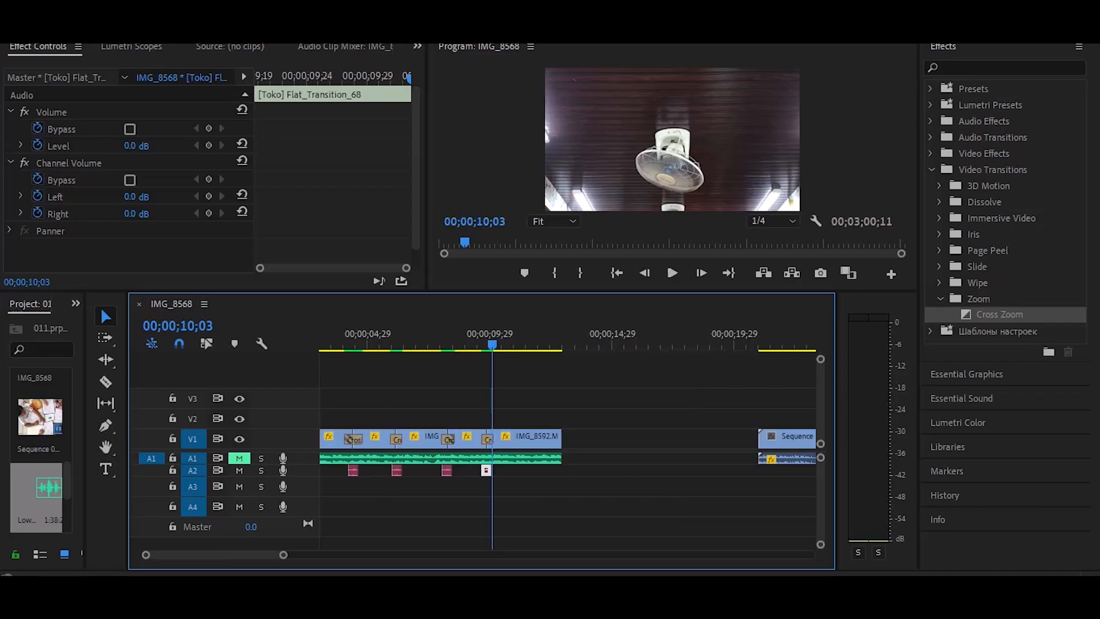
pyautogui.scroll(2, 643, 471)
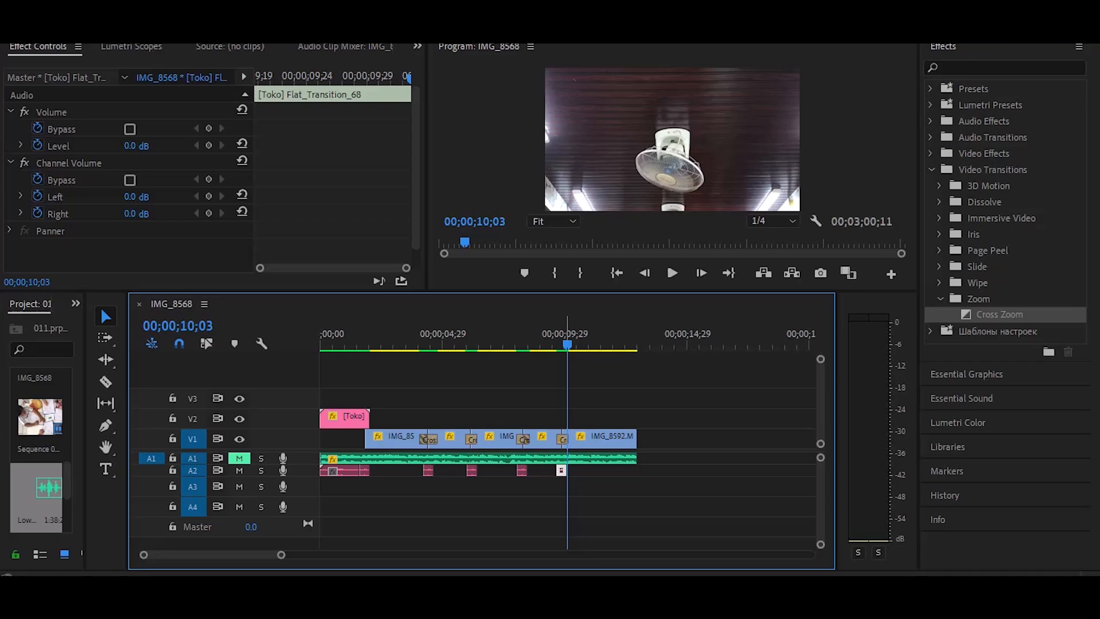
pyautogui.moveTo(439, 343); pyautogui.dragTo(403, 344)
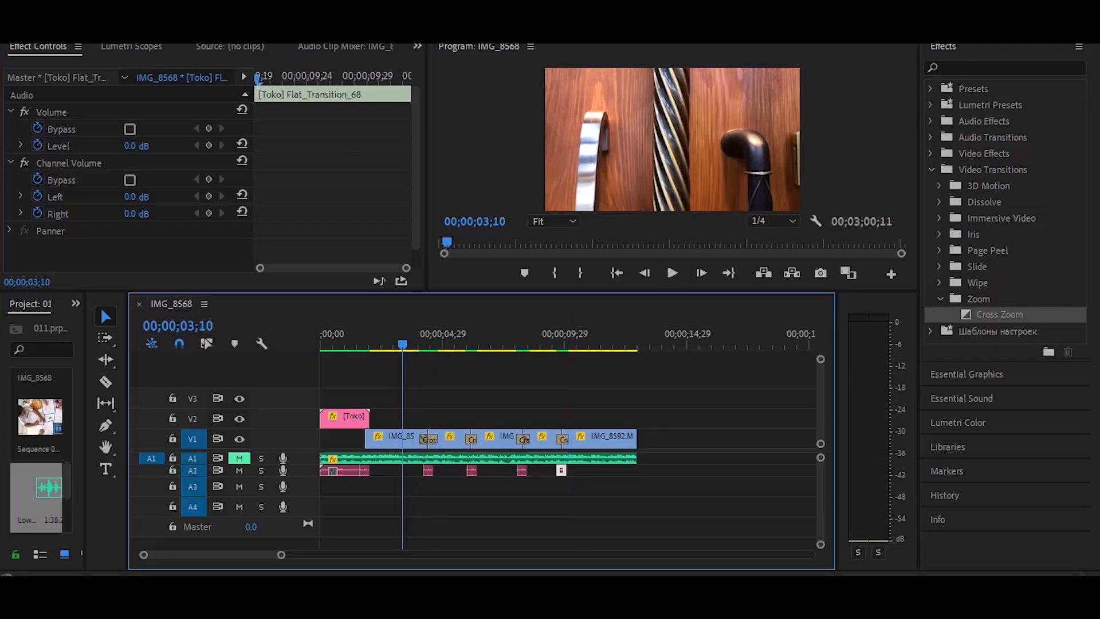
pyautogui.click(673, 273)
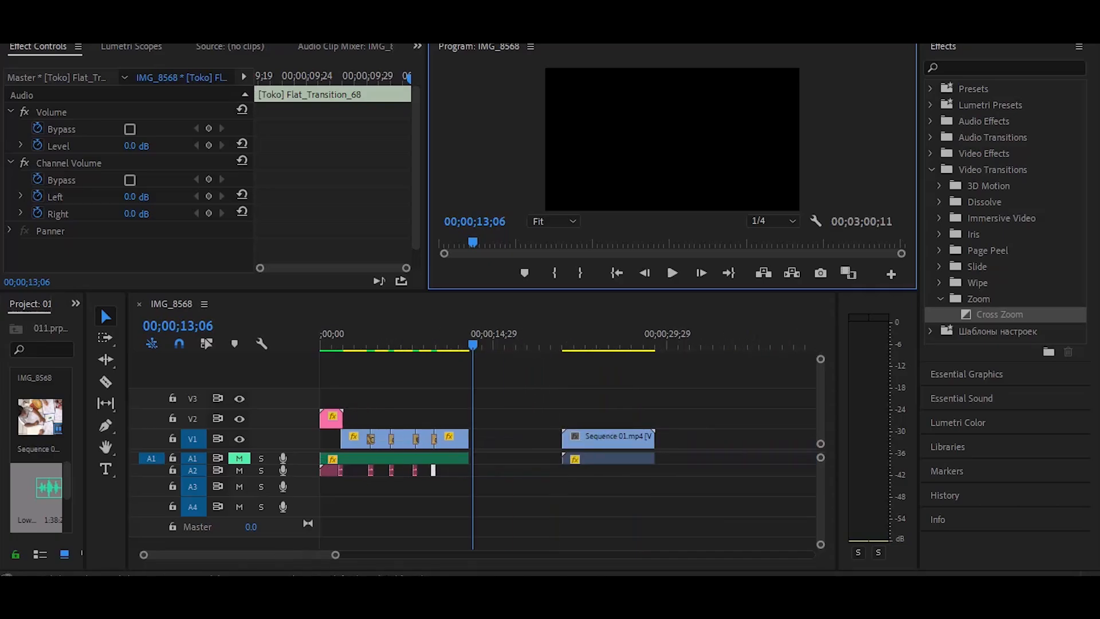
# Move the Sequence 01.mp4 video and audio so they start directly after IMG_8592.MOV on V1 and A1.
pyautogui.moveTo(557, 409); pyautogui.dragTo(622, 499)
pyautogui.moveTo(609, 440); pyautogui.dragTo(515, 440)
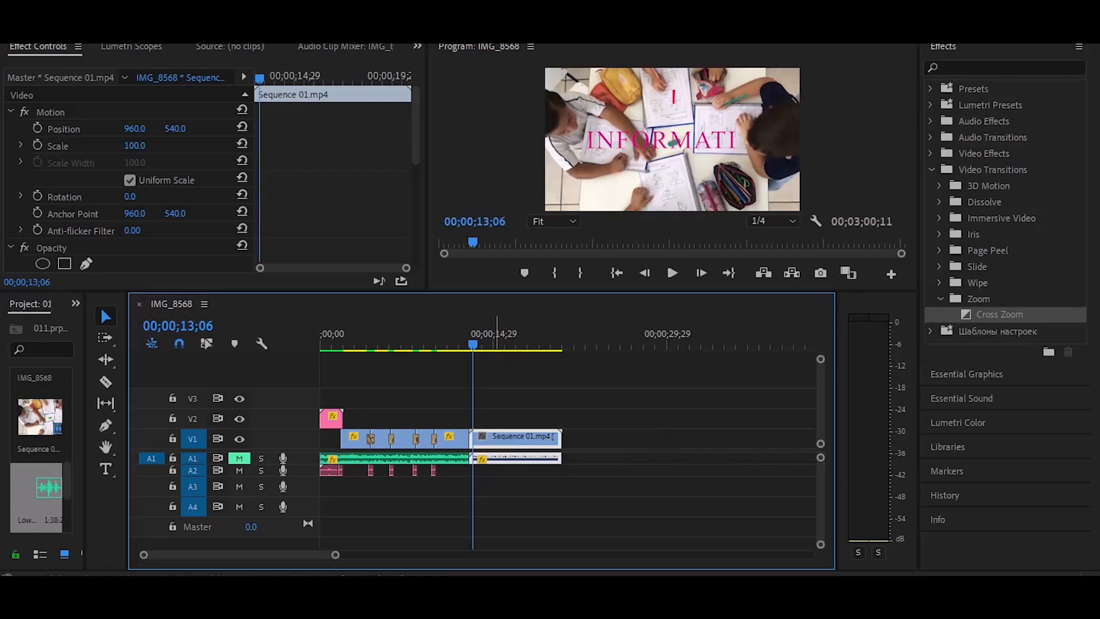
pyautogui.scroll(2, 481, 440)
pyautogui.scroll(3, 481, 440)
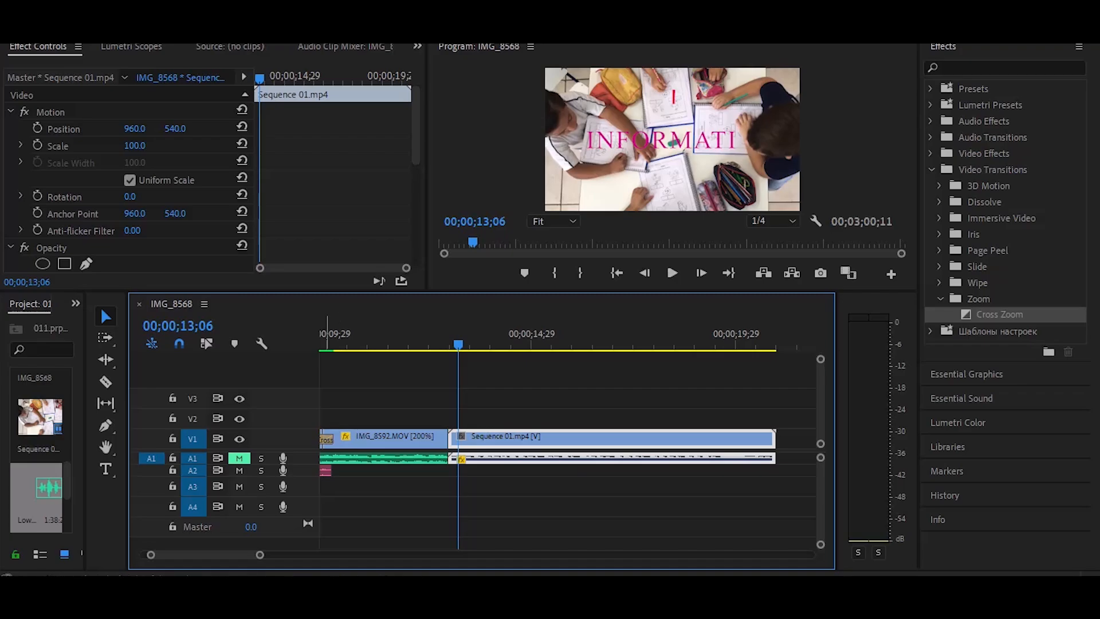
# Add a Cross Zoom at the cut between IMG_8592.MOV and Sequence 01.mp4, extended over both clips with a duration of 00;00;00;16.
pyautogui.click(999, 315)
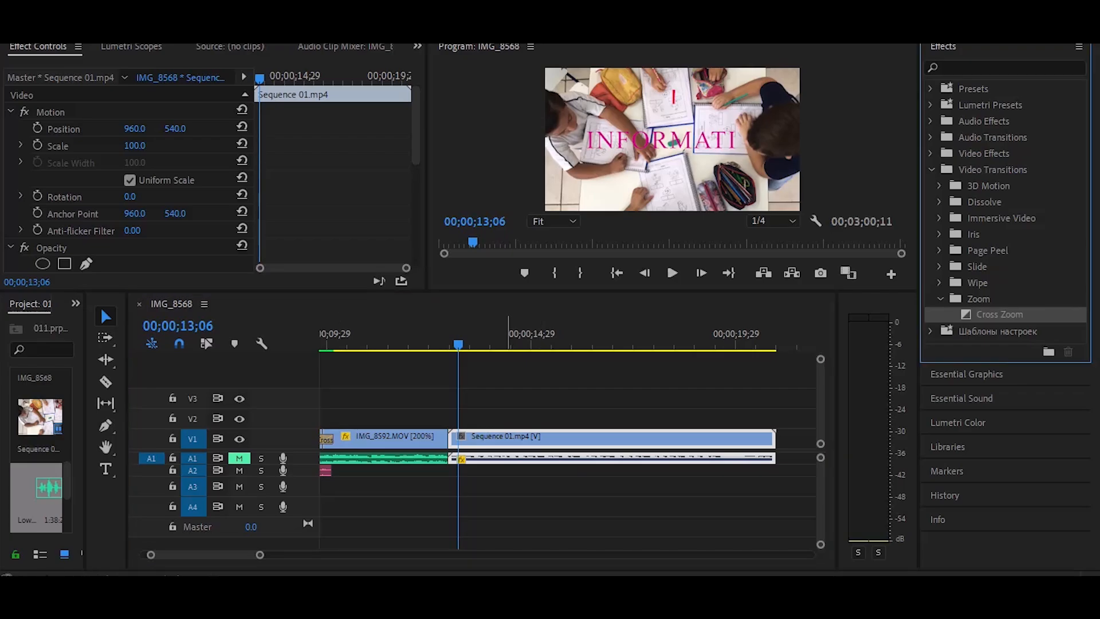
pyautogui.moveTo(508, 438); pyautogui.dragTo(458, 438)
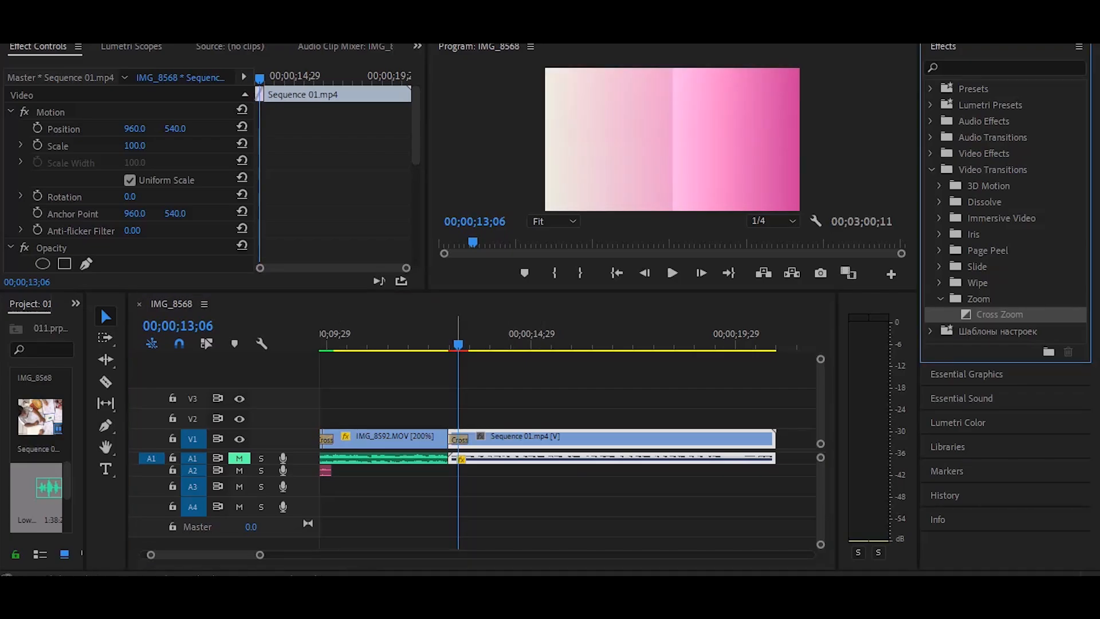
pyautogui.click(459, 439)
pyautogui.click(173, 145)
pyautogui.moveTo(307, 117); pyautogui.dragTo(255, 117)
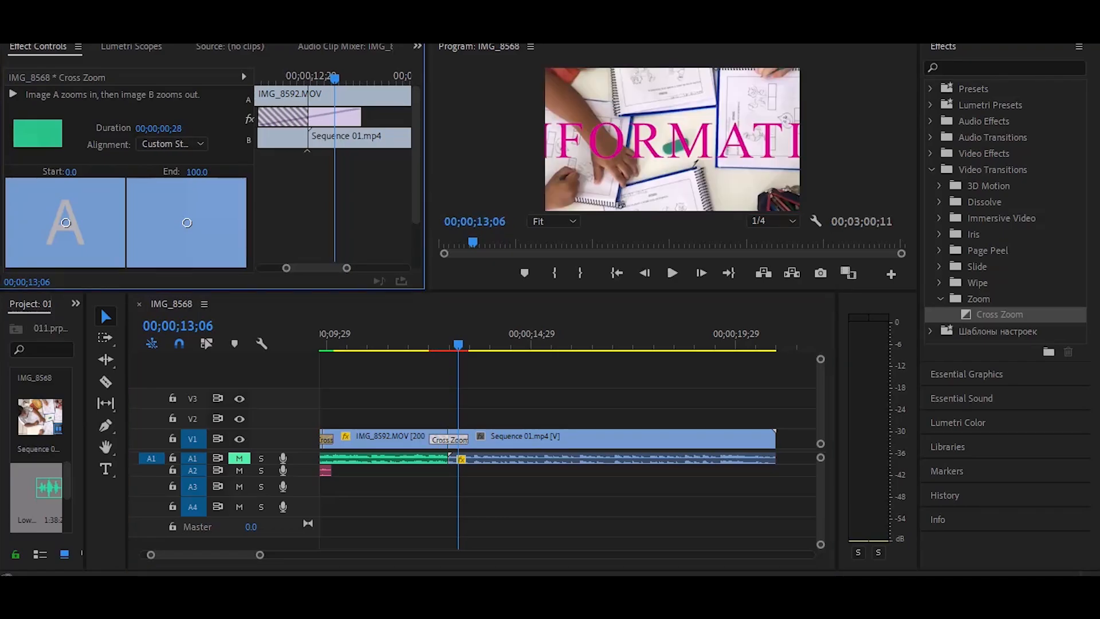
pyautogui.moveTo(361, 116); pyautogui.dragTo(317, 117)
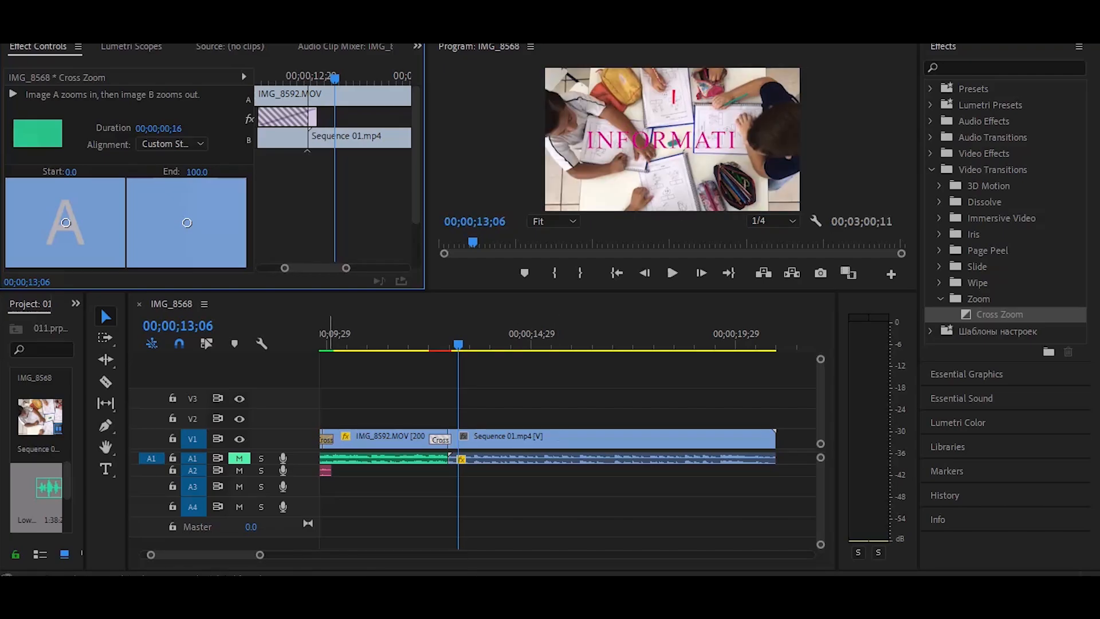
# Copy the A2 transition sound to beneath the Cross Zoom leading into Sequence 01.mp4, and trim that transition's start for a 00;00;00;14 duration.
pyautogui.click(326, 471)
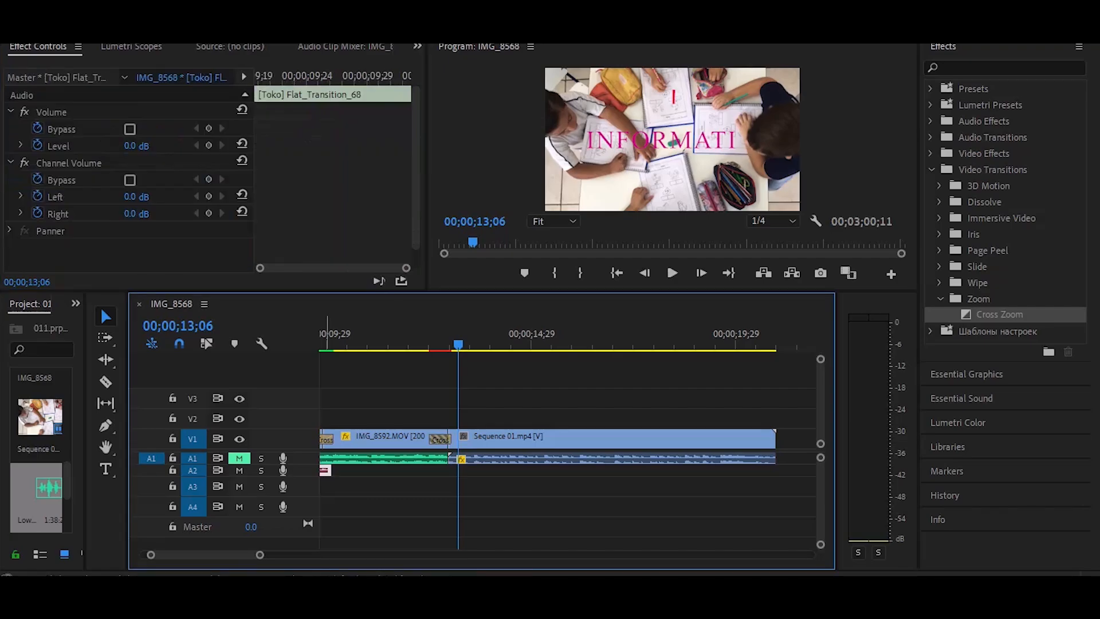
pyautogui.moveTo(325, 471); pyautogui.dragTo(446, 470)
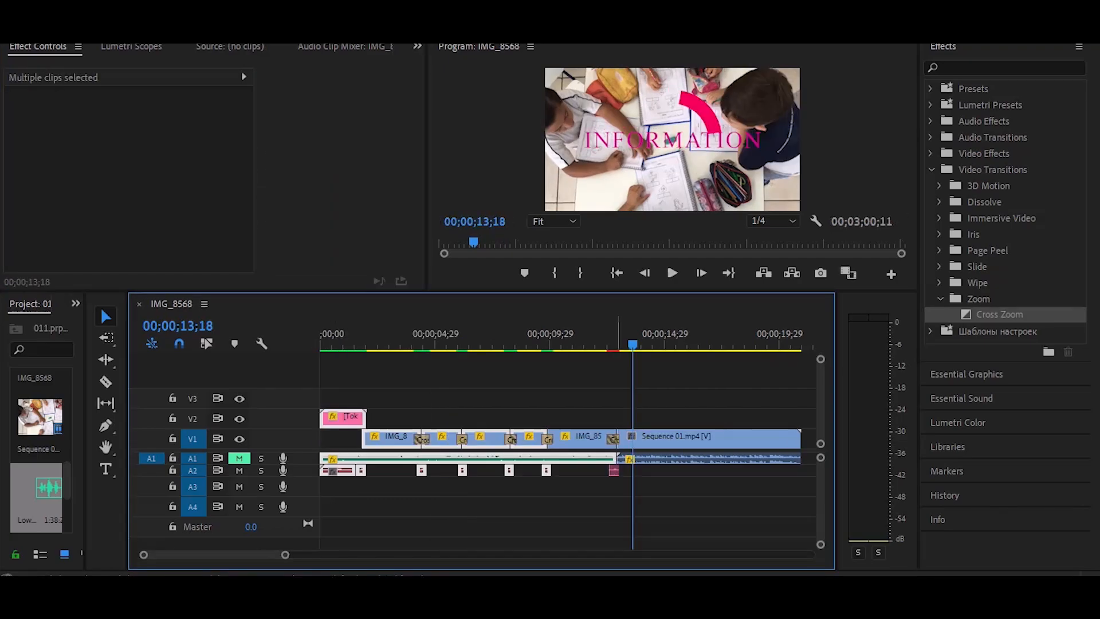
pyautogui.press('=')
pyautogui.press('=')
pyautogui.press('=')
pyautogui.press('=')
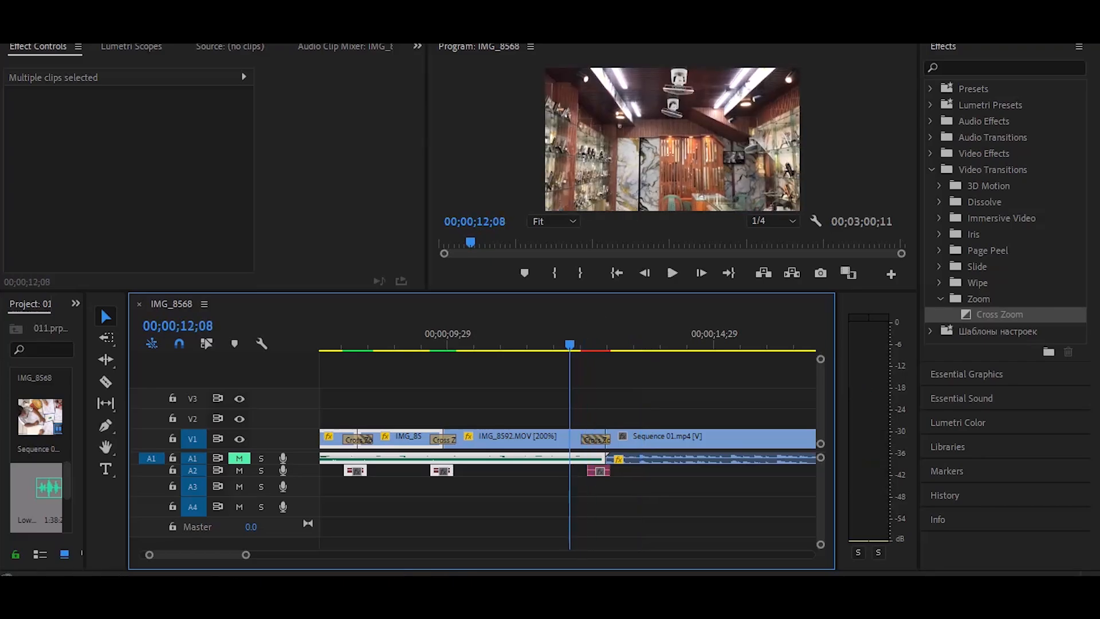
pyautogui.click(596, 439)
pyautogui.moveTo(305, 117)
pyautogui.mouseDown()
pyautogui.moveTo(333, 116)
pyautogui.moveTo(313, 117)
pyautogui.mouseUp()
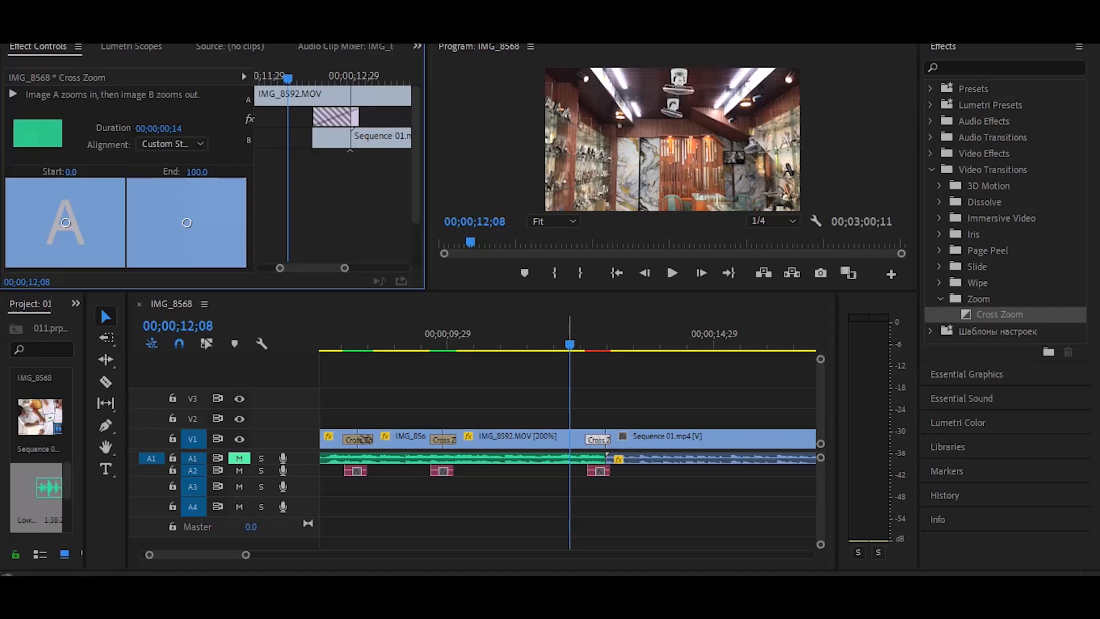
# Render the range from 00;00;12;08 to 00;00;13;10 around the last Cross Zoom, and clear the in and out points.
pyautogui.press('i')
pyautogui.click(627, 334)
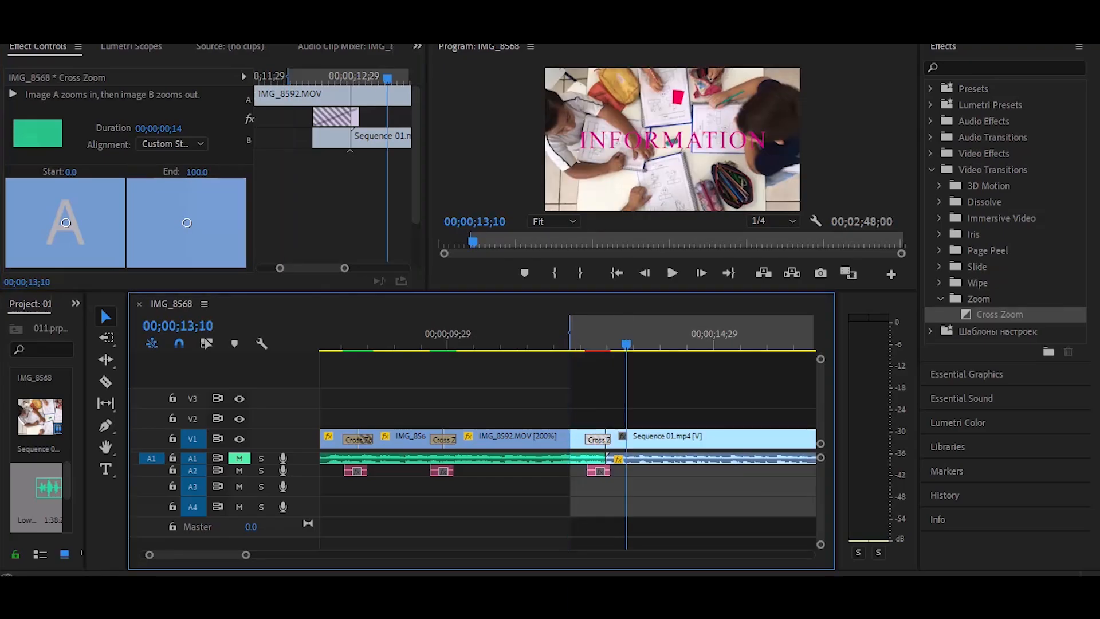
pyautogui.press('o')
pyautogui.press('Return')
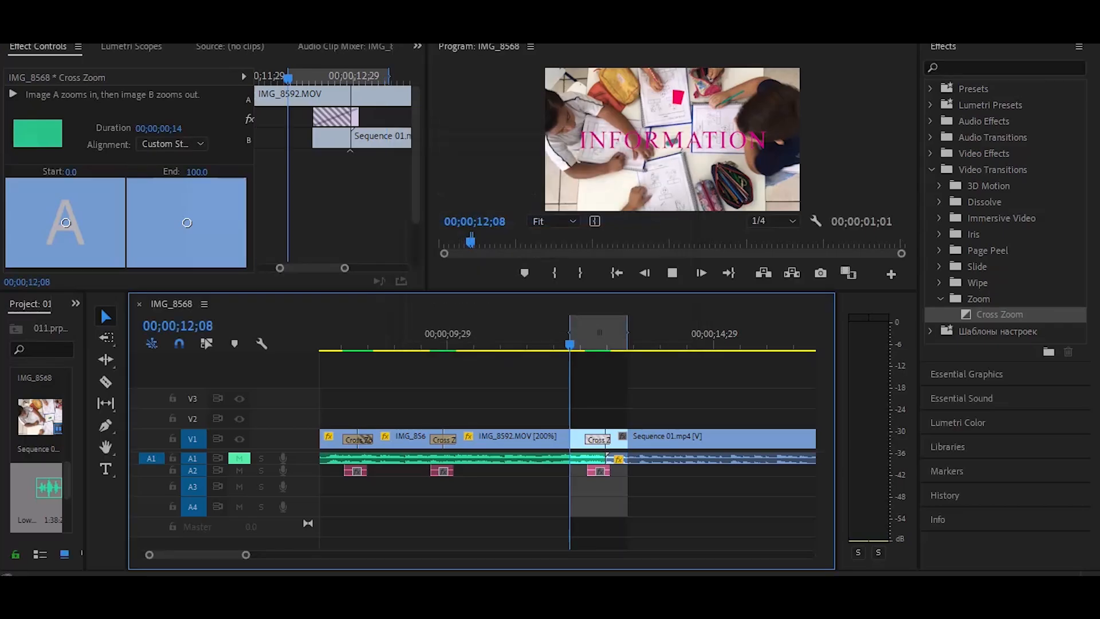
pyautogui.rightClick(601, 333)
pyautogui.click(663, 370)
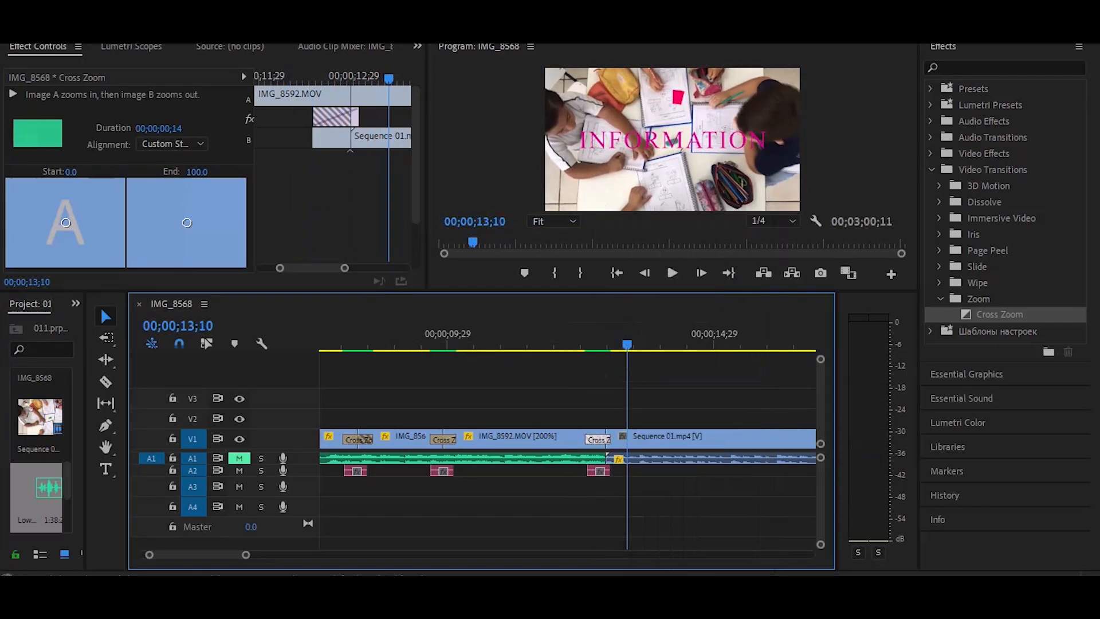
# Unmute A1 and play the sequence from its beginning through the Cross Zoom into Sequence 01.mp4.
pyautogui.press('-')
pyautogui.press('-')
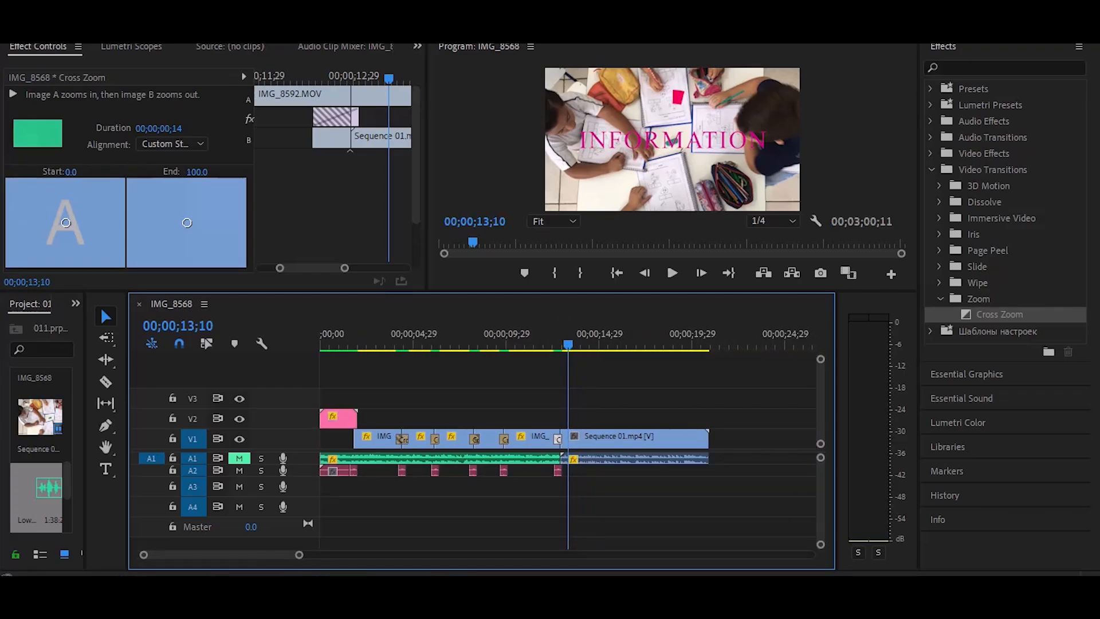
pyautogui.press('Home')
pyautogui.click(672, 272)
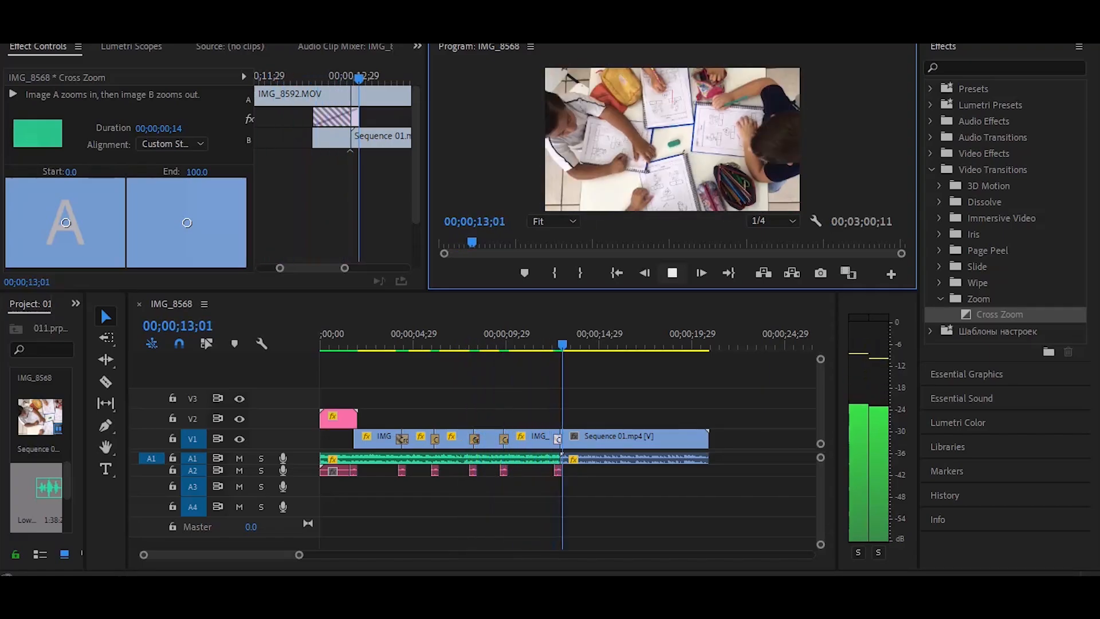
pyautogui.press('space')
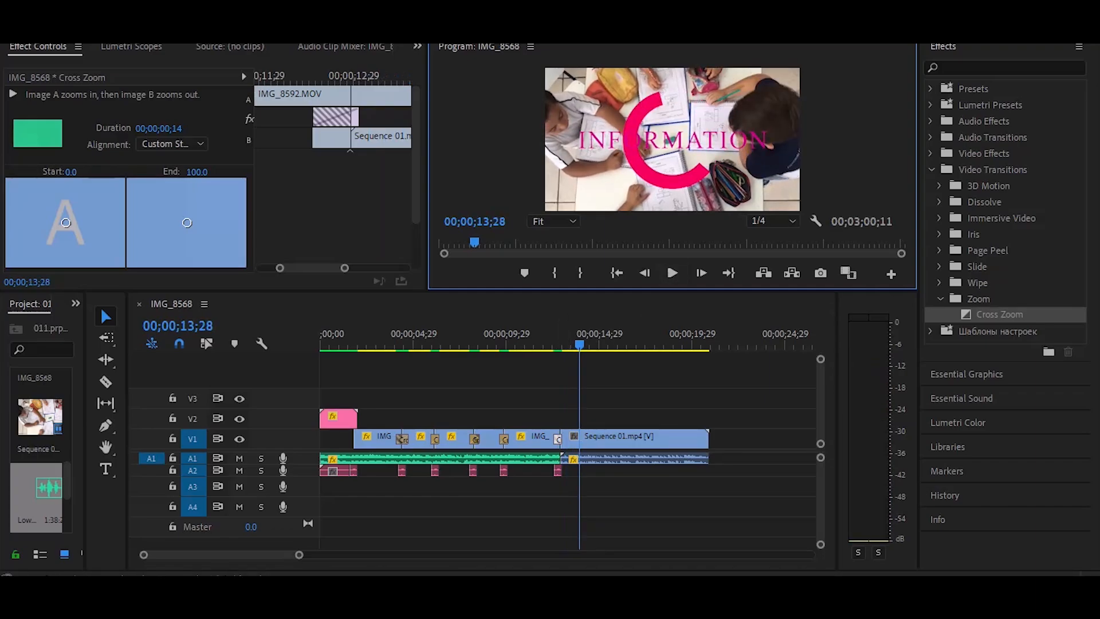
# Enlarge the A1 track and lower the two inner volume keyframes on either side of the cut into Sequence 01.mp4.
pyautogui.scroll(8, 628, 401)
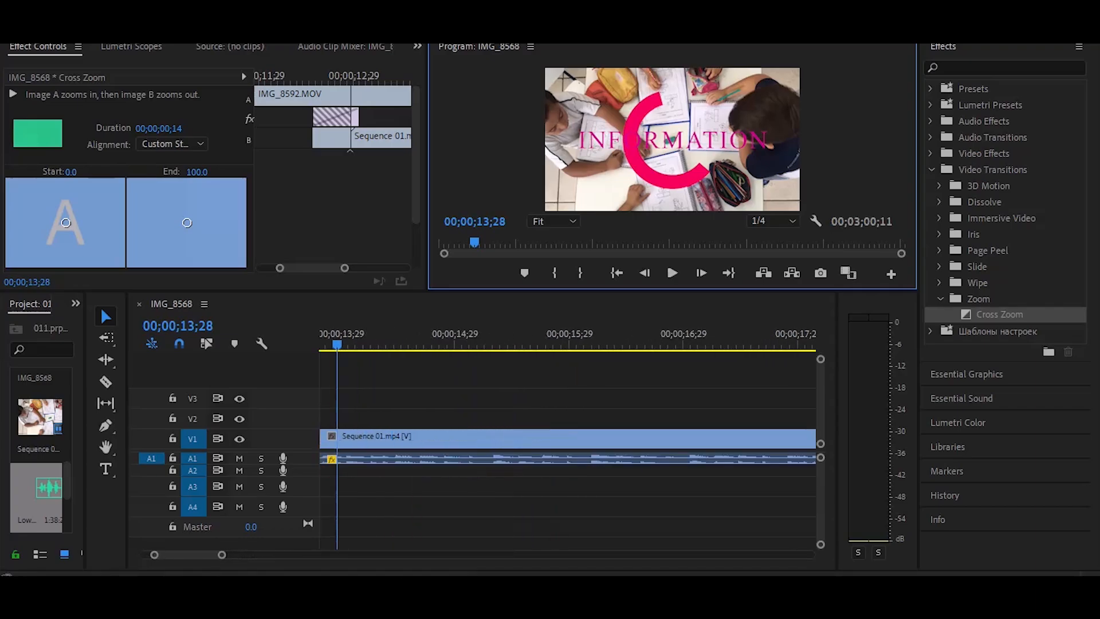
pyautogui.moveTo(188, 555); pyautogui.dragTo(172, 554)
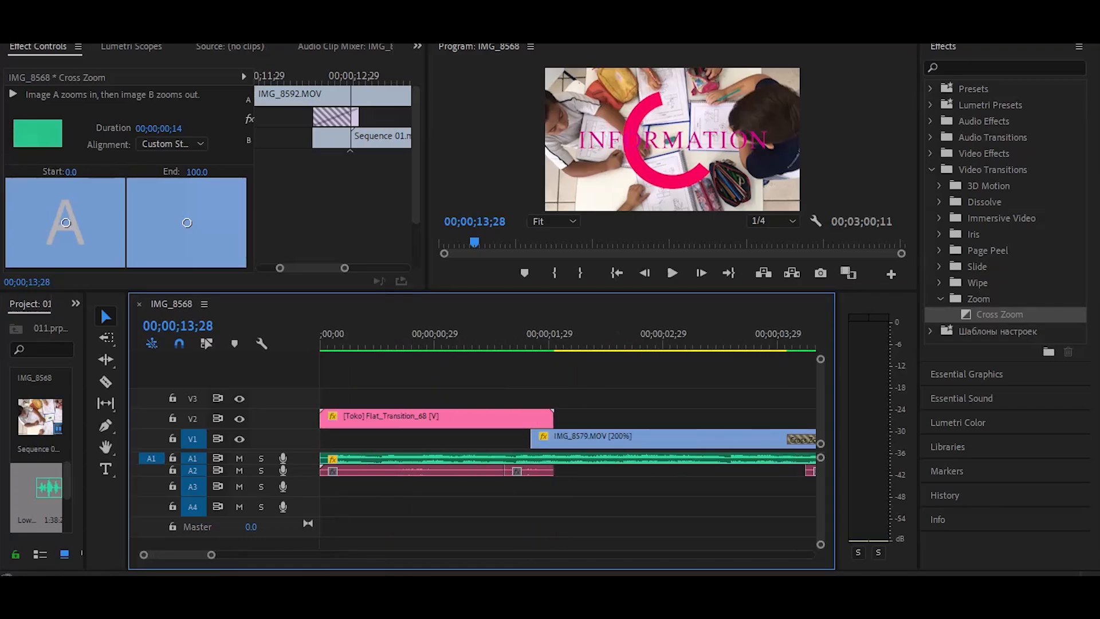
pyautogui.scroll(-20, 567, 447)
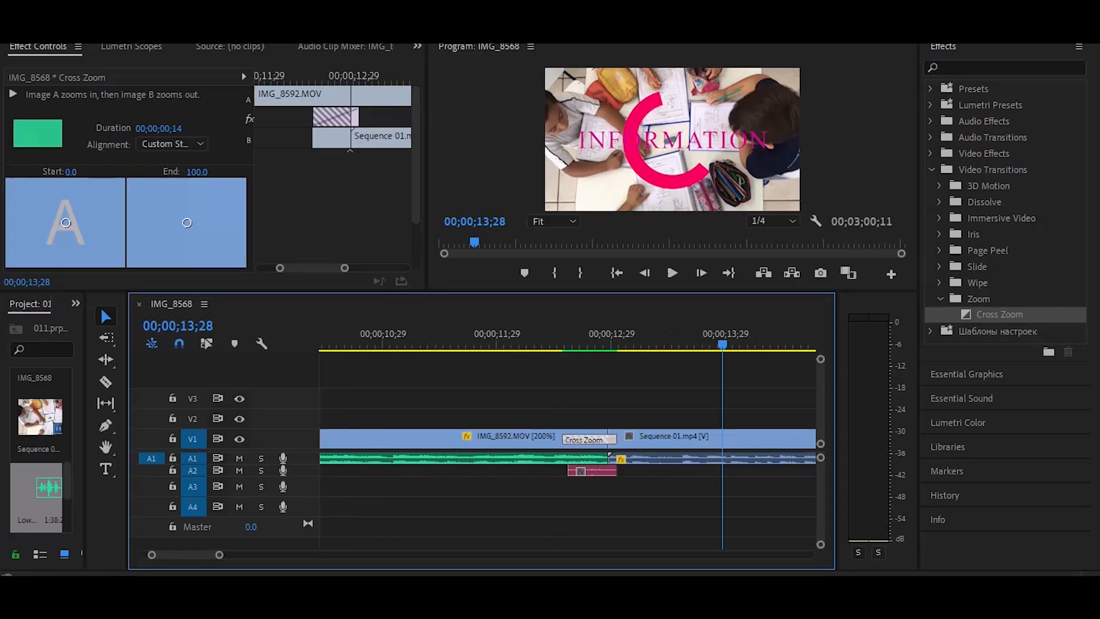
pyautogui.scroll(-6, 385, 447)
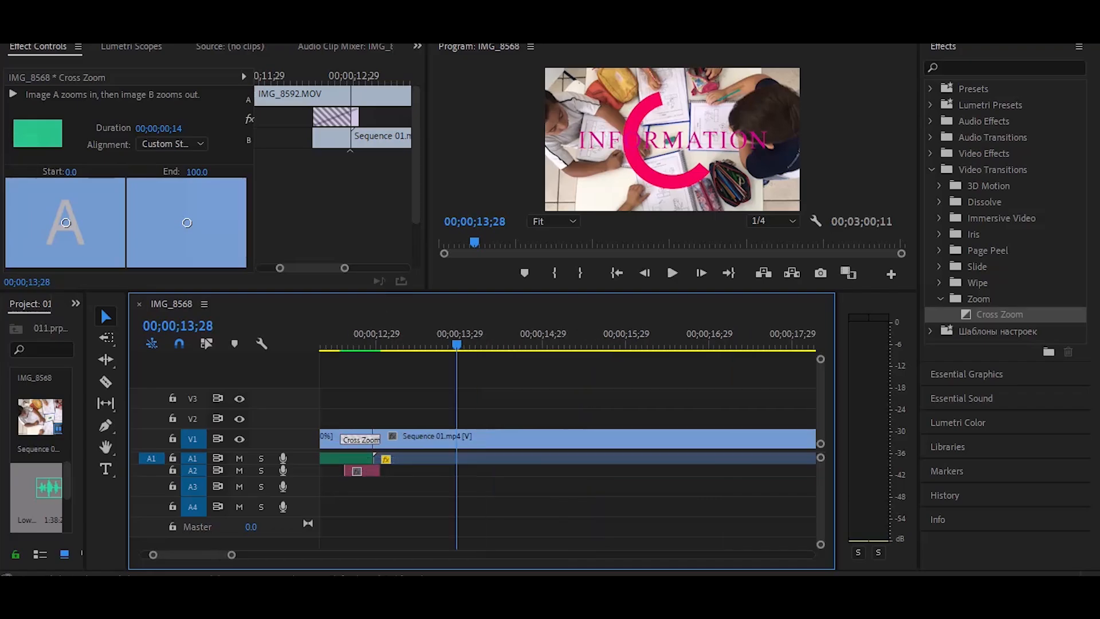
pyautogui.scroll(6, 567, 446)
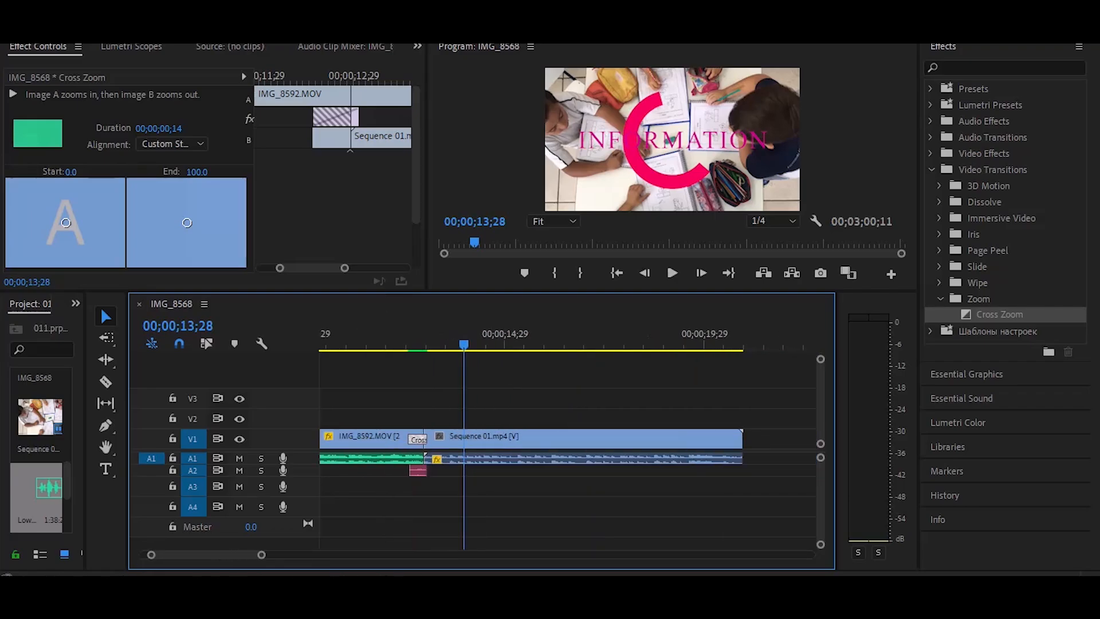
pyautogui.scroll(-6, 567, 447)
pyautogui.scroll(5, 568, 446)
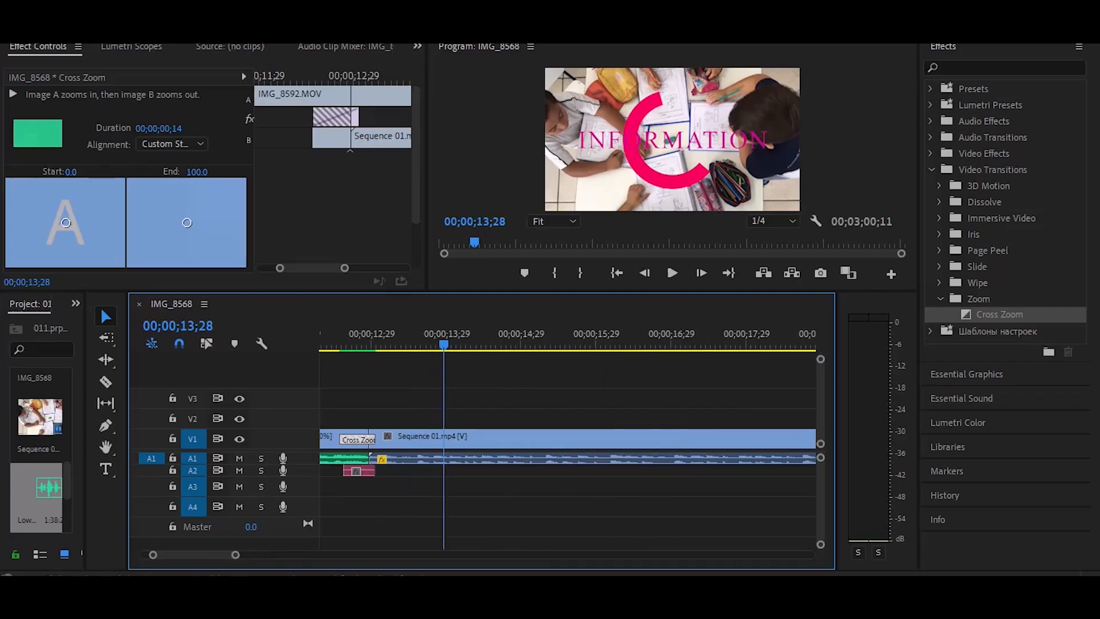
pyautogui.scroll(3, 567, 447)
pyautogui.scroll(-4, 567, 447)
pyautogui.scroll(2, 567, 447)
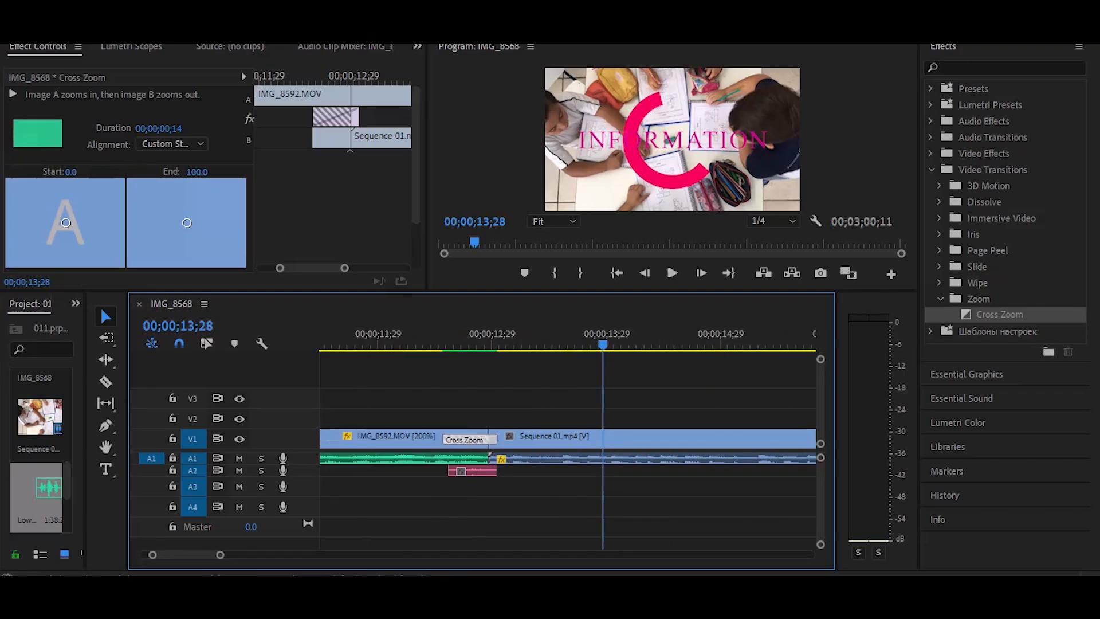
pyautogui.moveTo(192, 464); pyautogui.dragTo(192, 512)
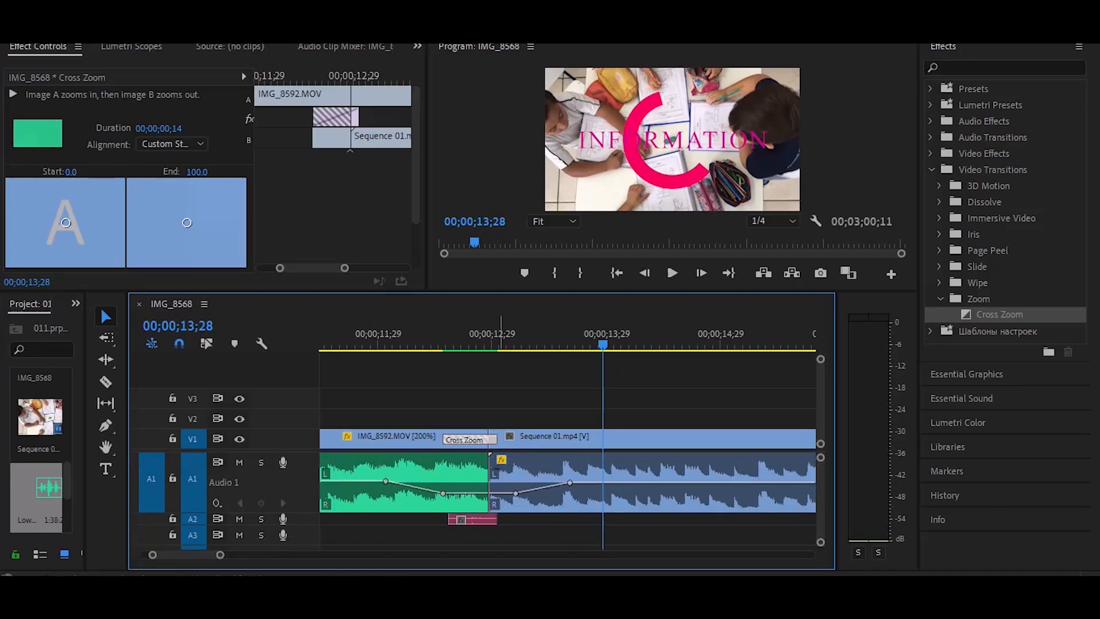
pyautogui.moveTo(443, 493); pyautogui.dragTo(445, 503)
pyautogui.moveTo(516, 493); pyautogui.dragTo(518, 502)
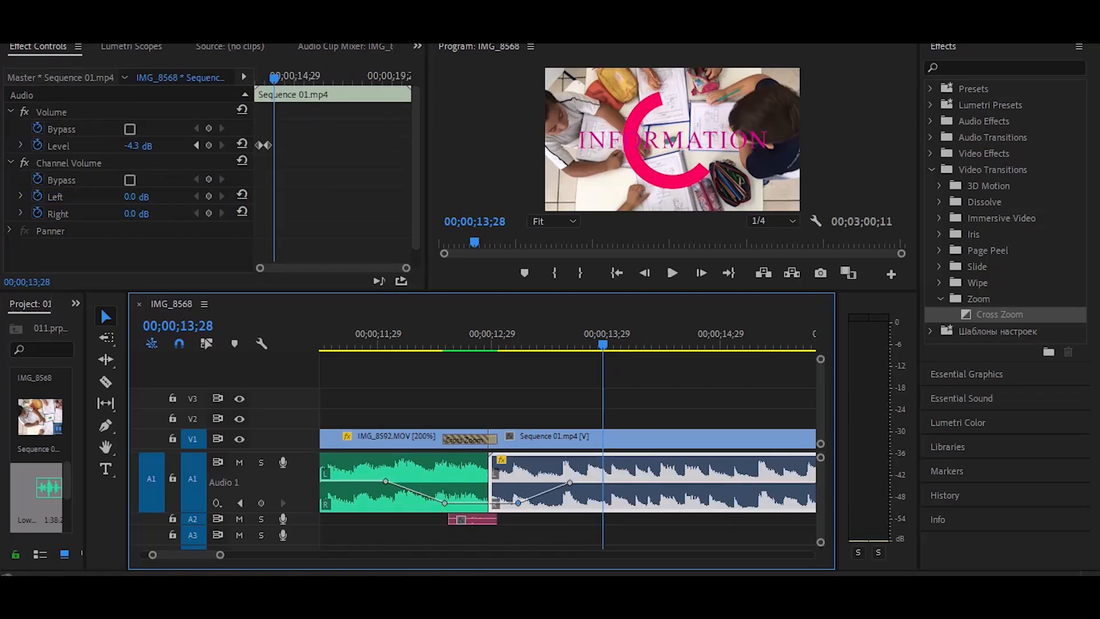
# Add a Constant Gain crossfade at the A1 cut and extend it back over the music clip to a duration of 00;00;02;01.
pyautogui.click(932, 169)
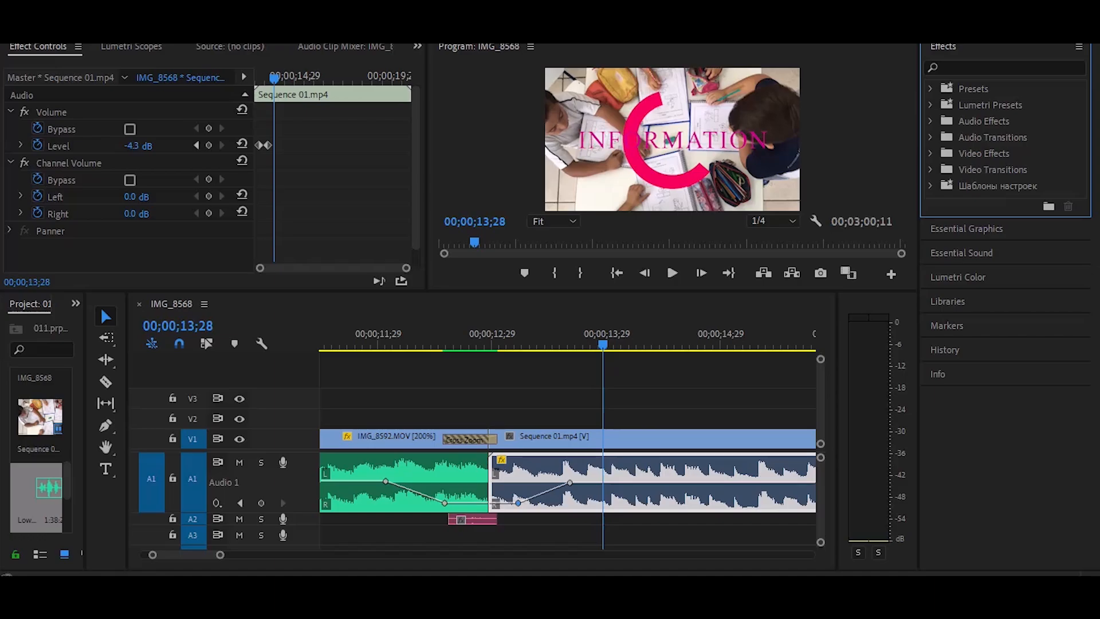
pyautogui.click(931, 137)
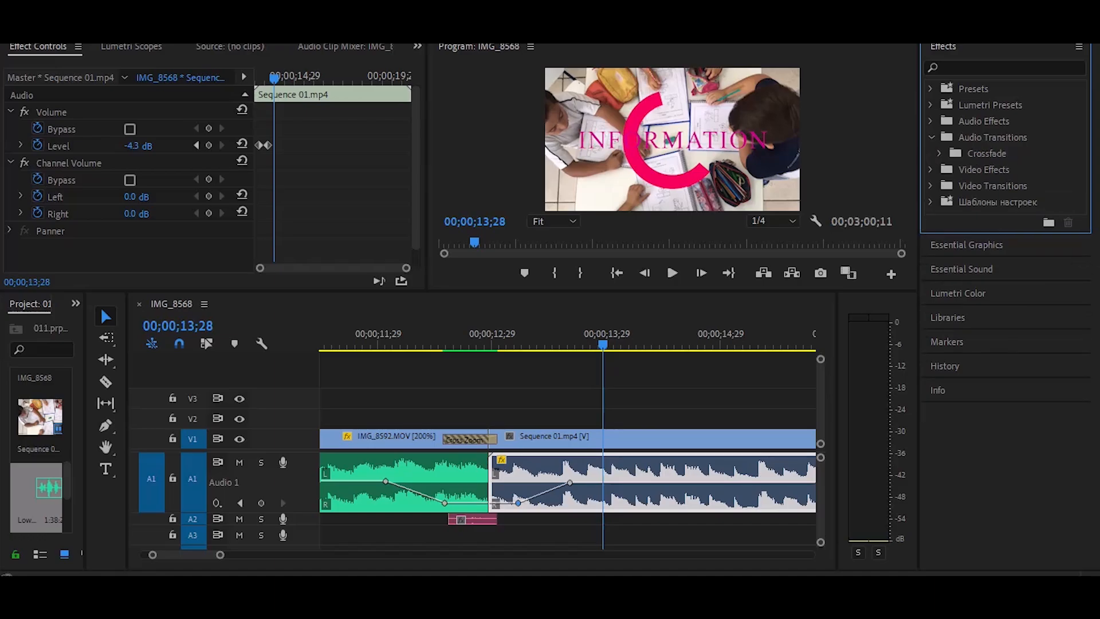
pyautogui.click(939, 153)
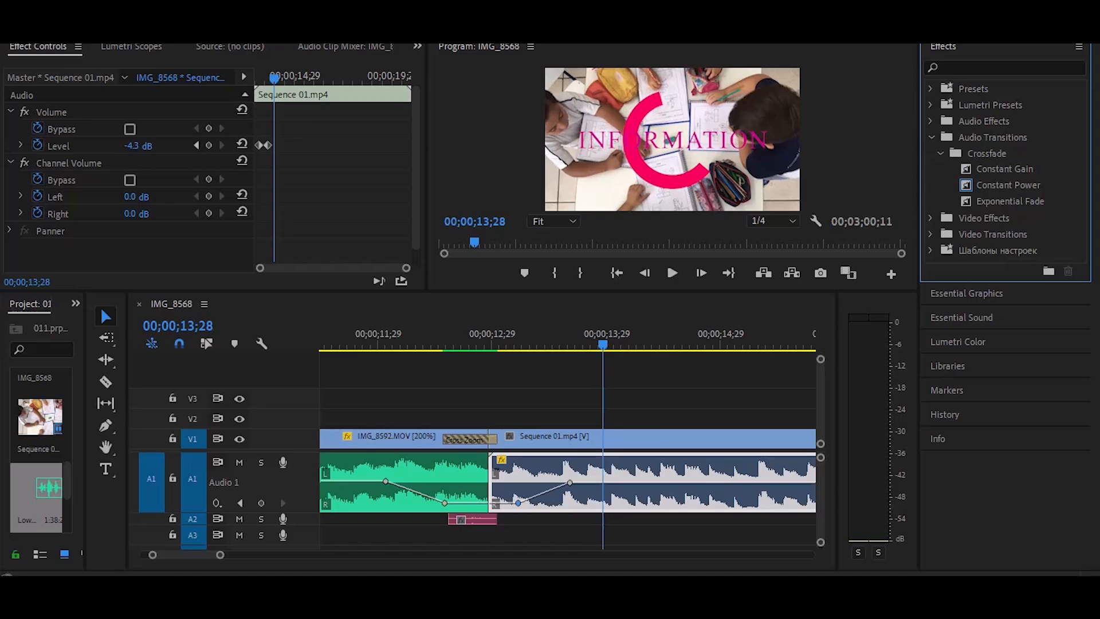
pyautogui.click(1004, 169)
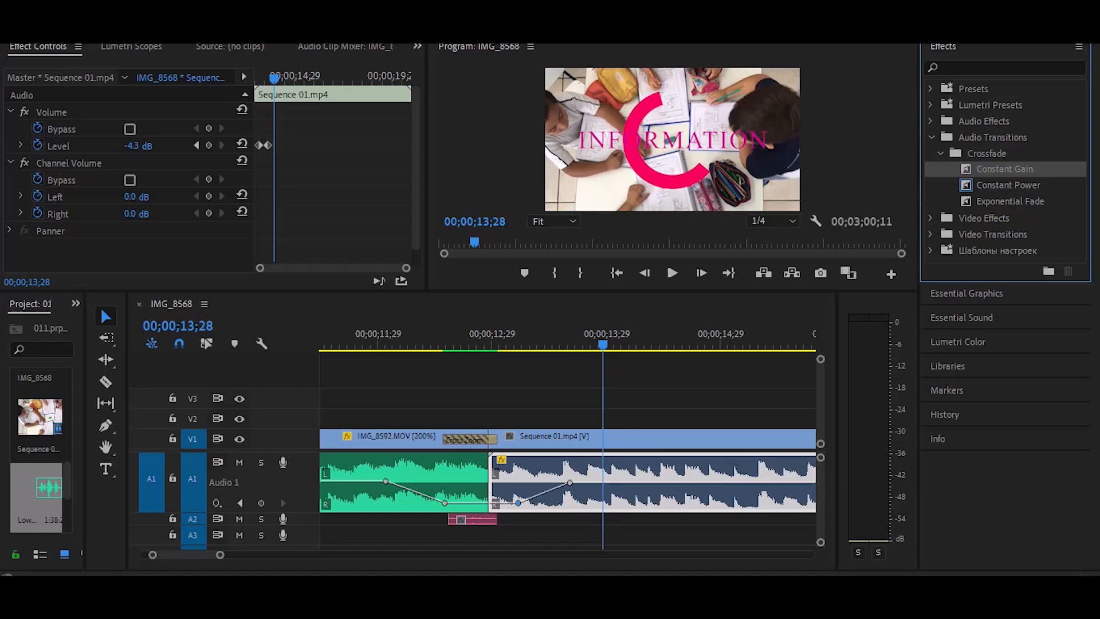
pyautogui.moveTo(1004, 169); pyautogui.dragTo(491, 481)
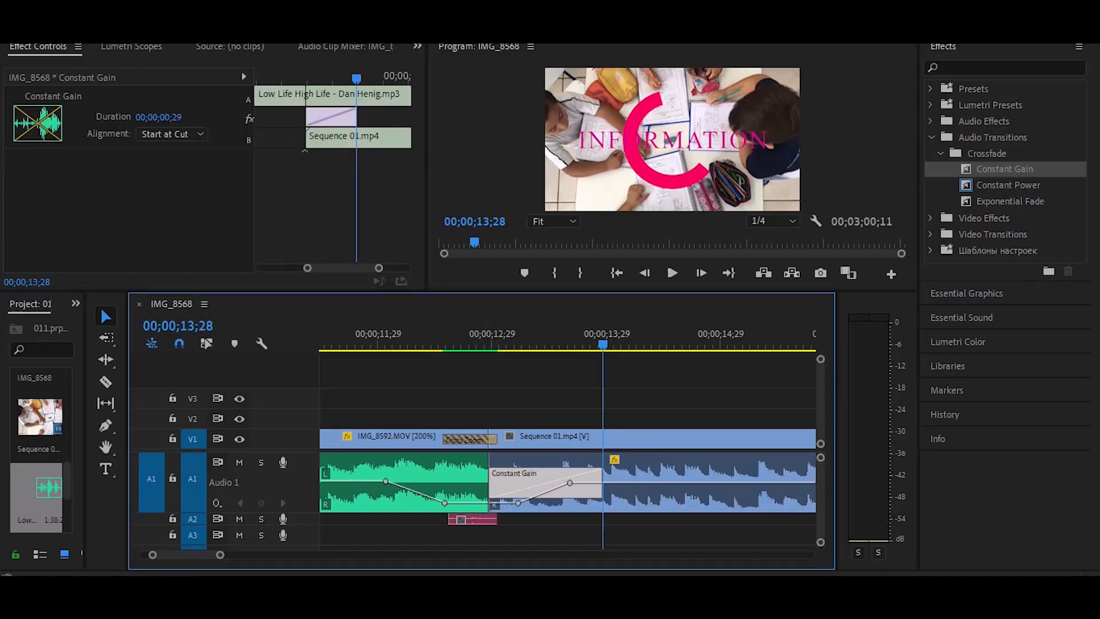
pyautogui.moveTo(306, 117); pyautogui.dragTo(251, 117)
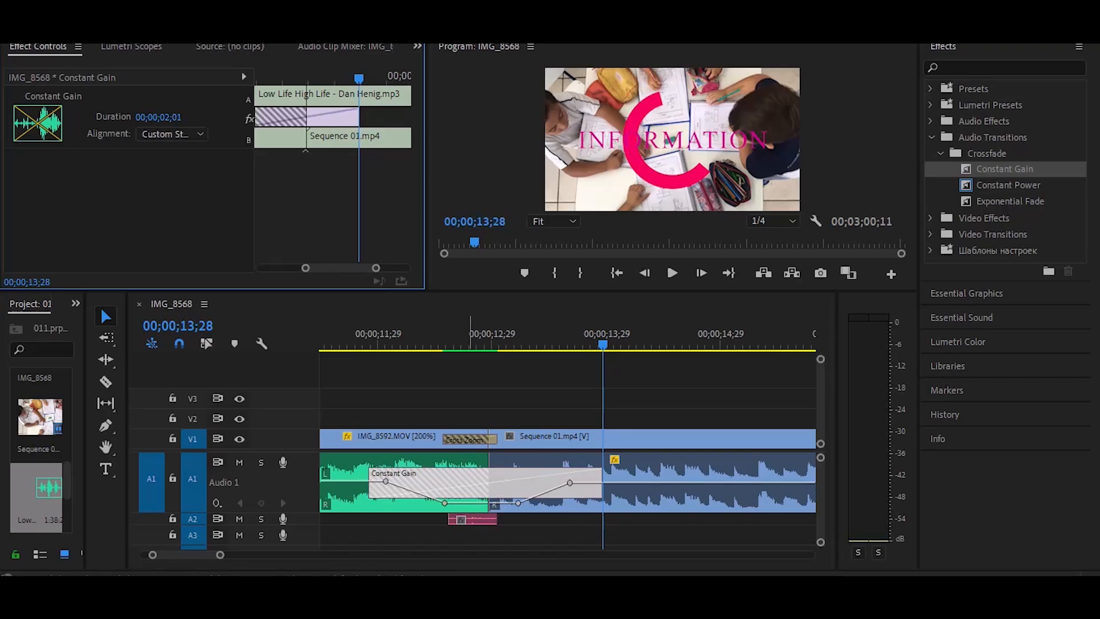
# Play the edit from 00;00;11;27 to check the audio crossfade into Sequence 01.mp4.
pyautogui.moveTo(603, 344); pyautogui.dragTo(371, 344)
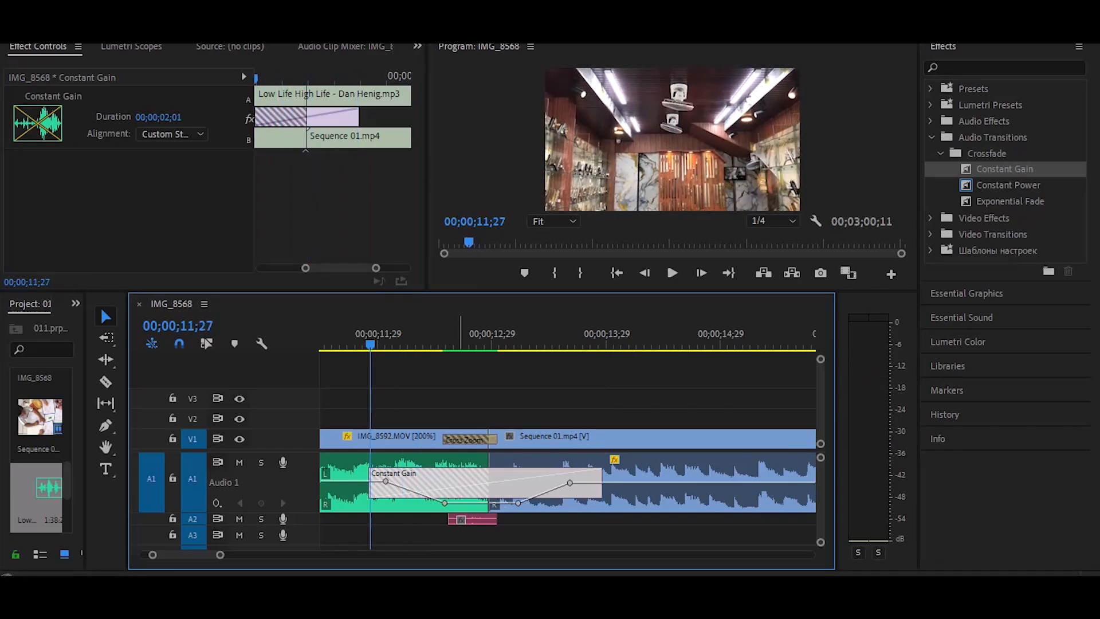
pyautogui.scroll(-5, 460, 484)
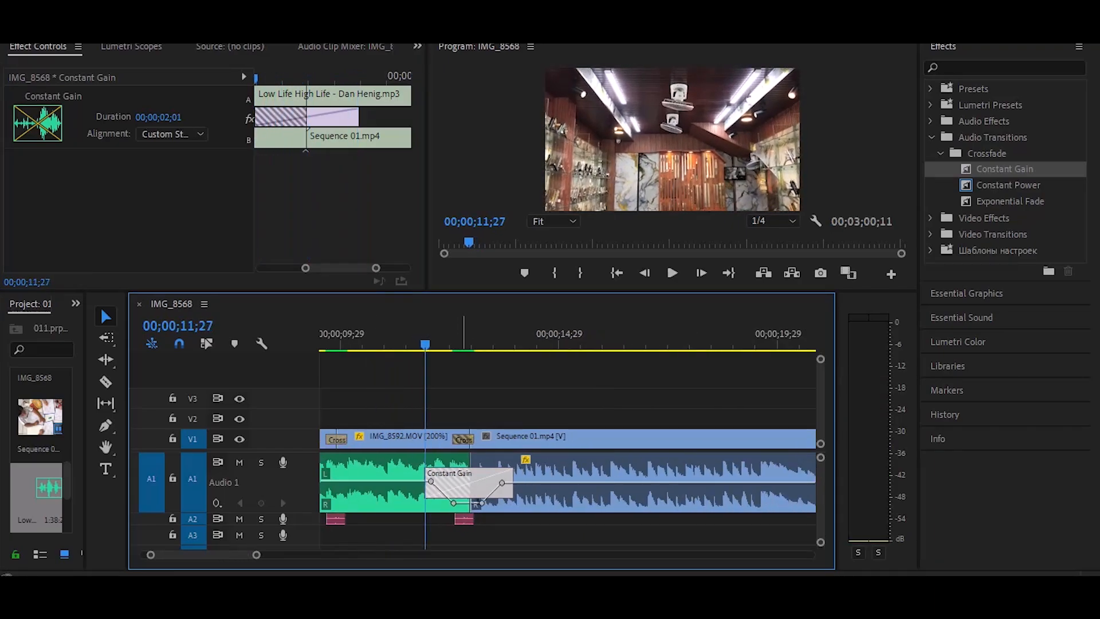
pyautogui.press('space')
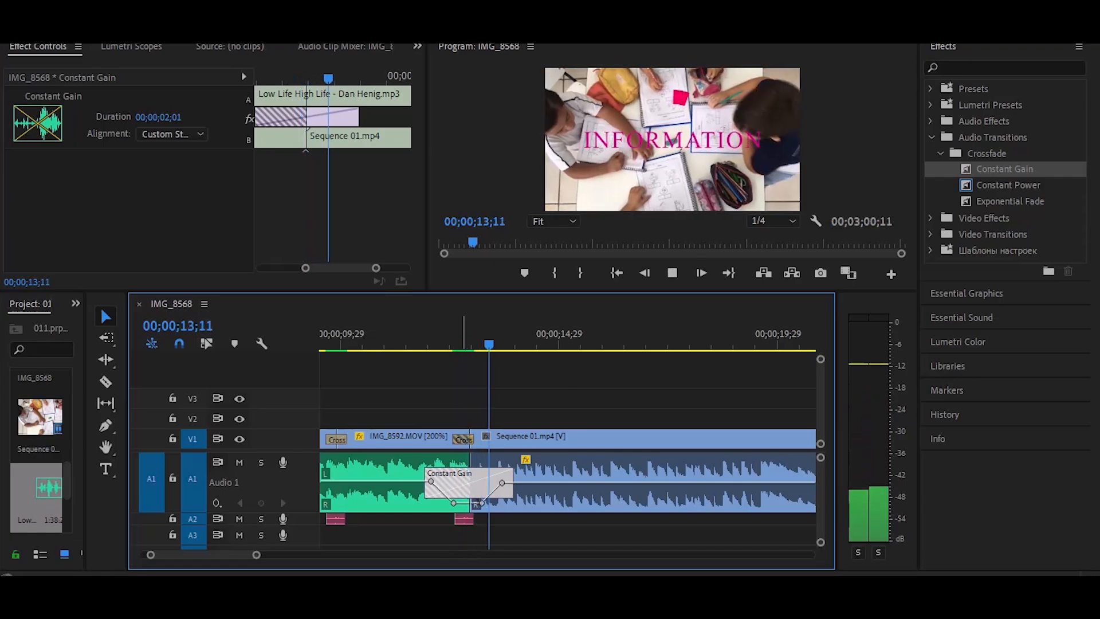
pyautogui.press('space')
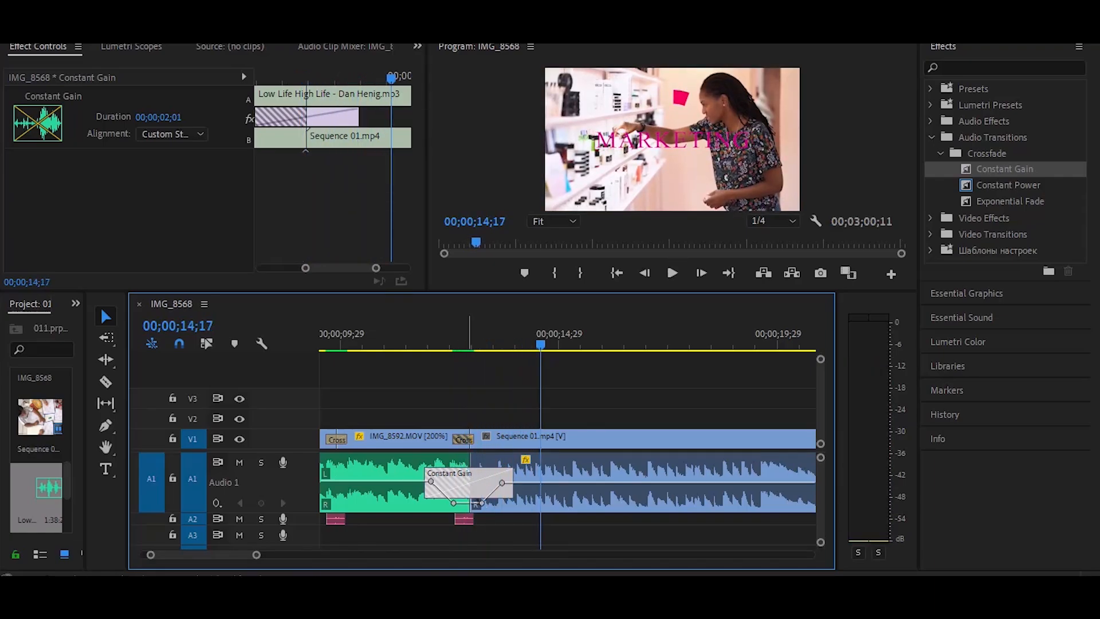
# Move the two inner A1 volume keyframes to the cut into Sequence 01.mp4, raising the music clip's keyframe to about -25 dB.
pyautogui.scroll(3, 462, 484)
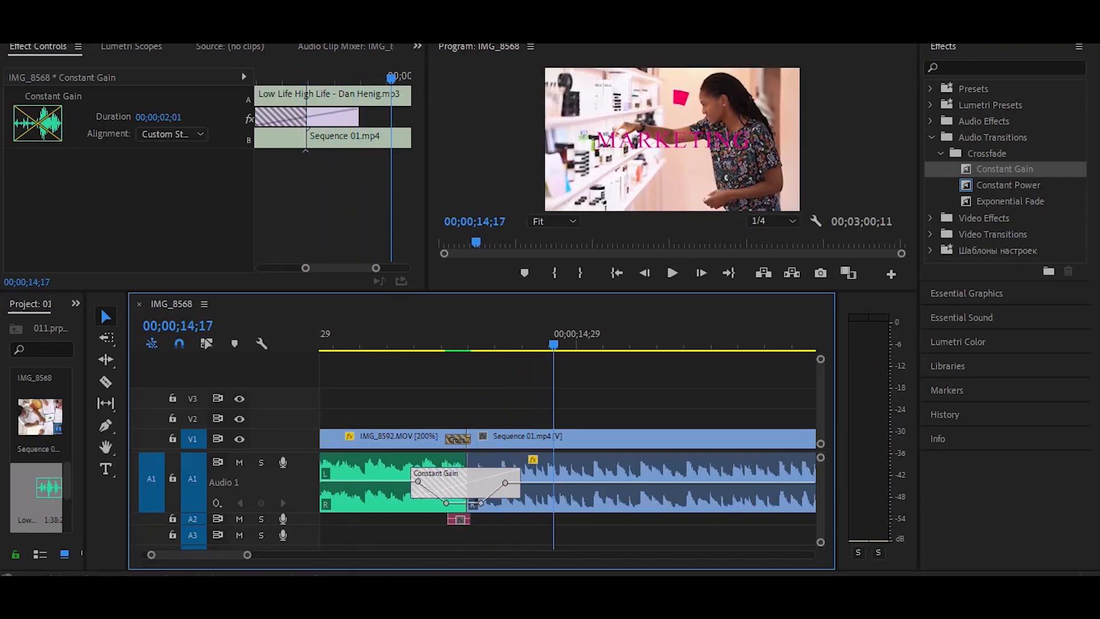
pyautogui.scroll(1, 489, 487)
pyautogui.click(425, 503)
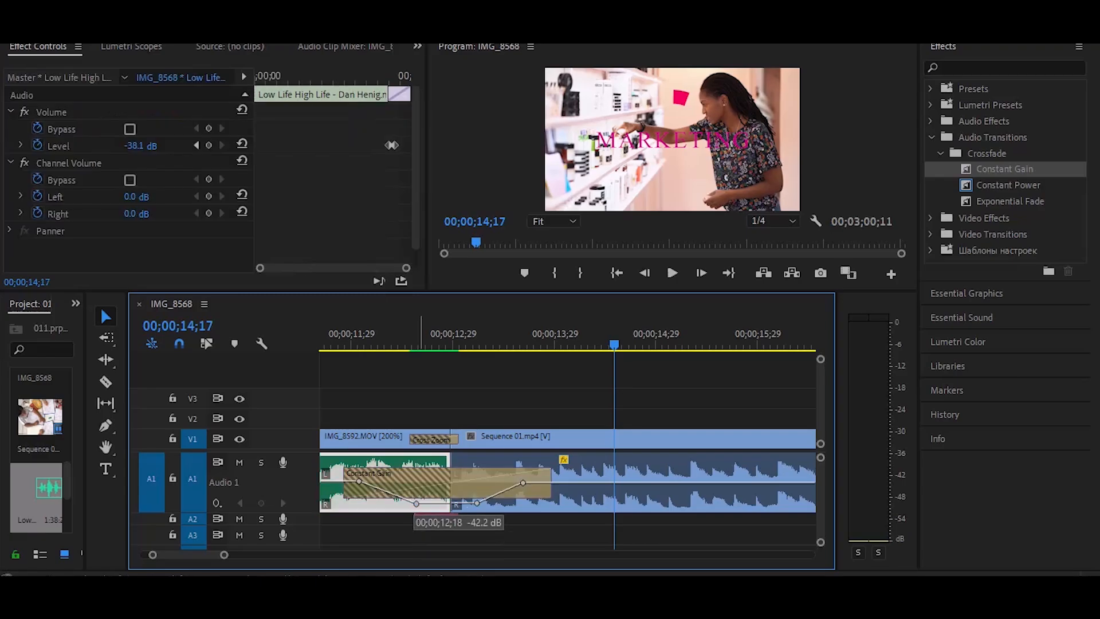
pyautogui.moveTo(428, 504)
pyautogui.mouseDown()
pyautogui.moveTo(470, 502)
pyautogui.moveTo(448, 498)
pyautogui.mouseUp()
pyautogui.click(477, 503)
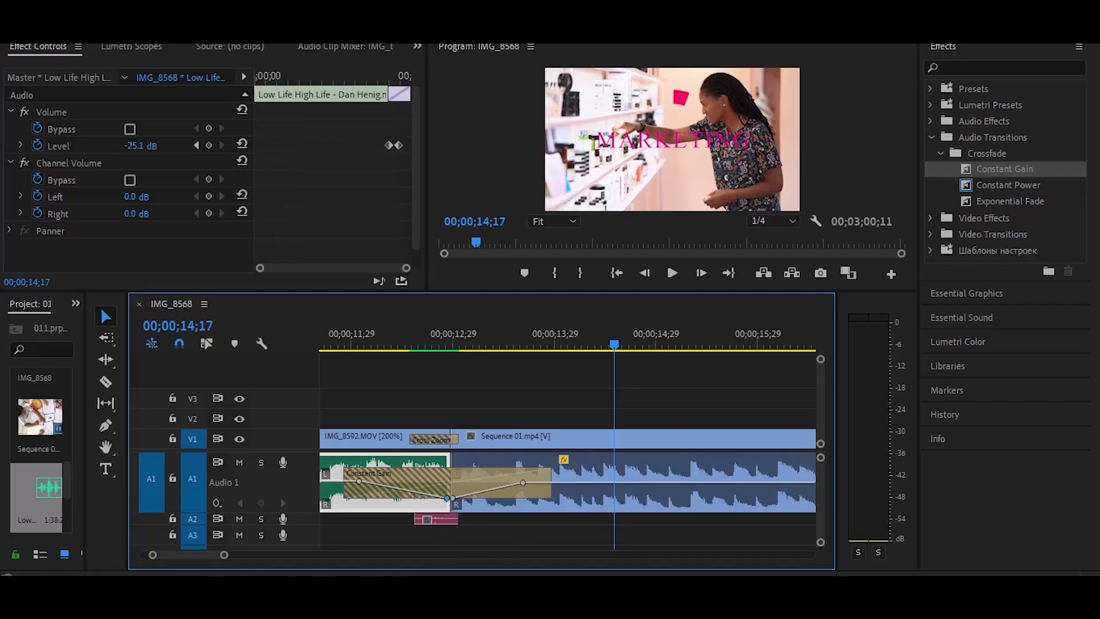
# Play the edit from 00;00;09;24 past the cut to check the reshaped volume fade into Sequence 01.mp4.
pyautogui.moveTo(615, 344); pyautogui.dragTo(324, 344)
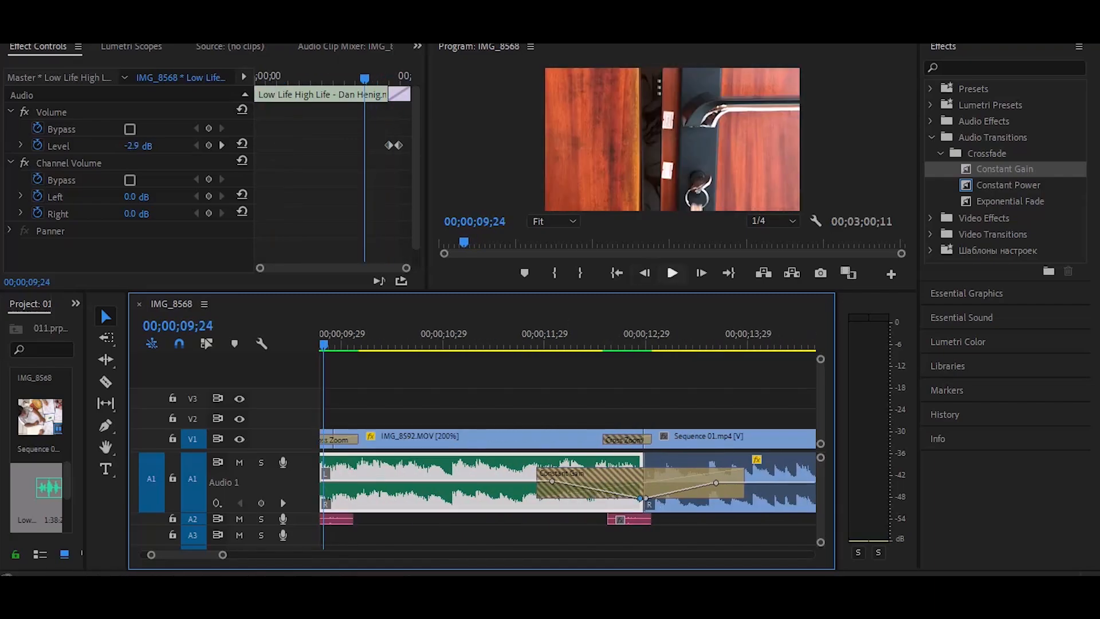
pyautogui.click(672, 272)
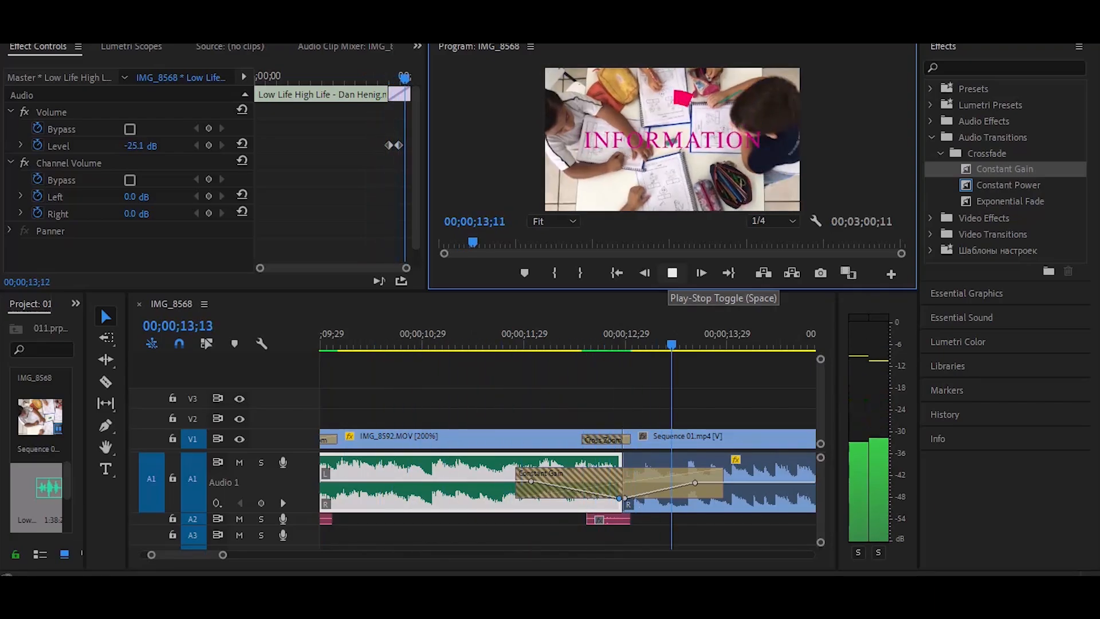
pyautogui.click(672, 273)
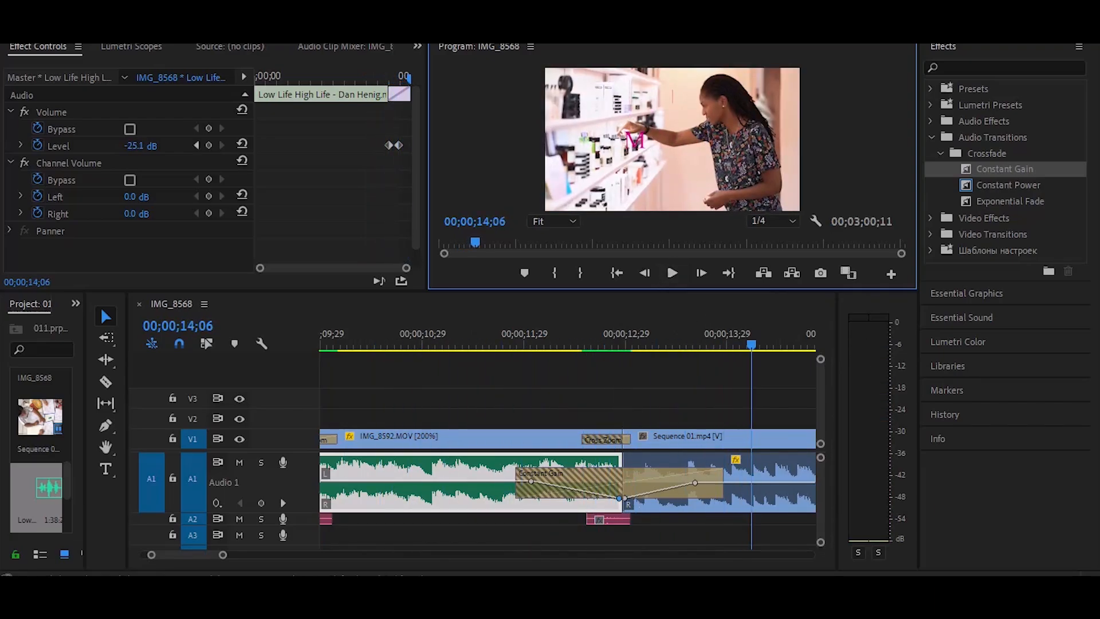
# Collapse the A1 track to its compact height and play the sequence from 00;00;00;00 past the audio crossfade into Sequence 01.mp4.
pyautogui.press('-')
pyautogui.press('-')
pyautogui.press('-')
pyautogui.press('-')
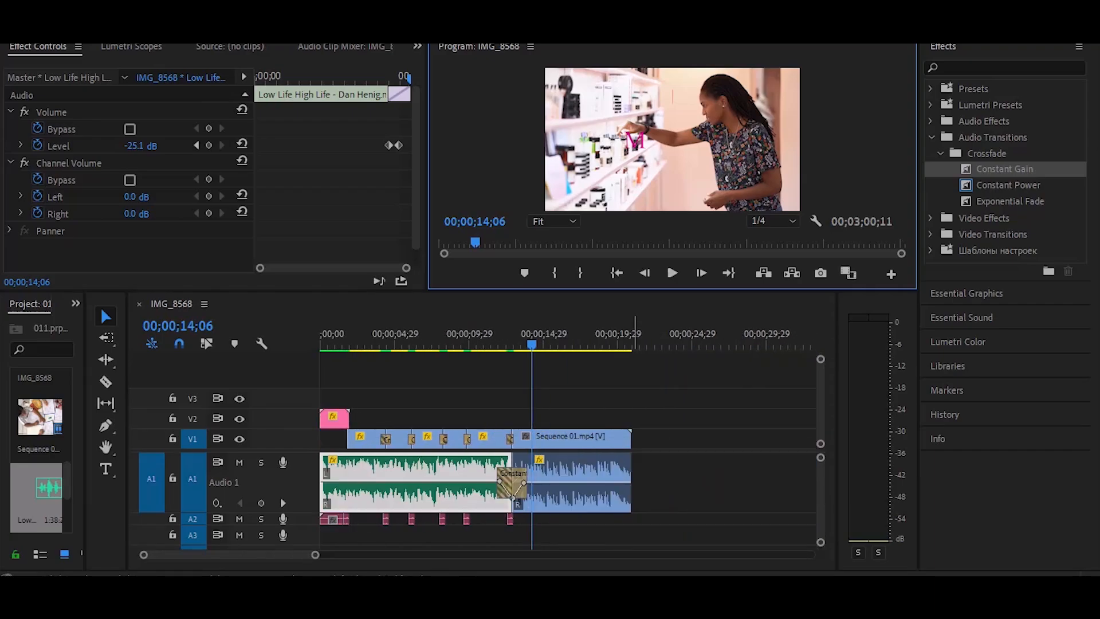
pyautogui.hotkey('shift', '-')
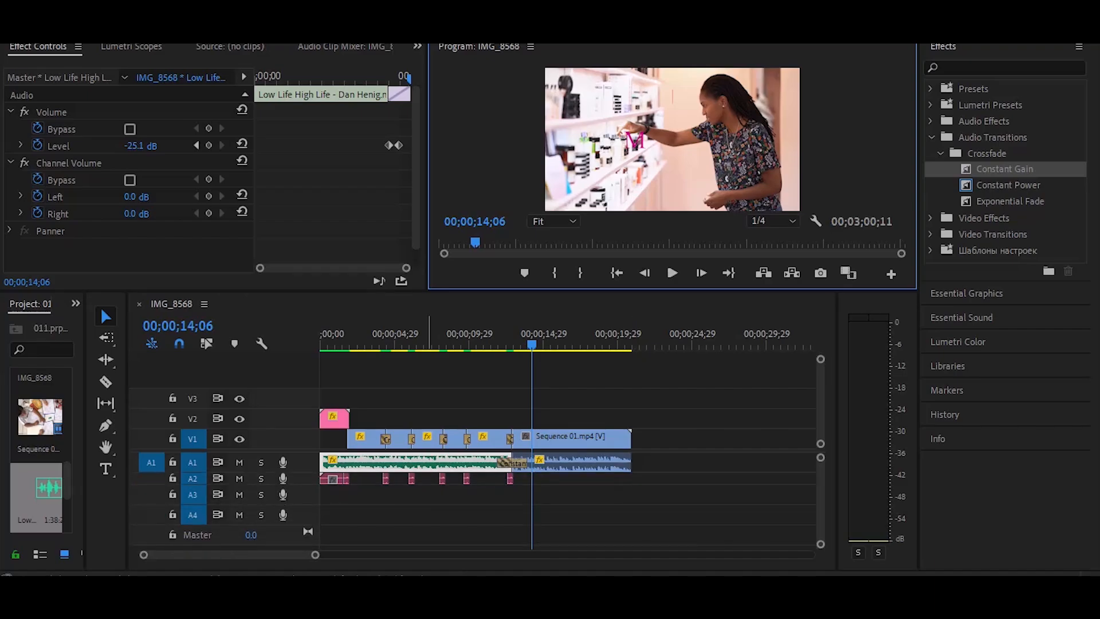
pyautogui.moveTo(531, 344); pyautogui.dragTo(320, 343)
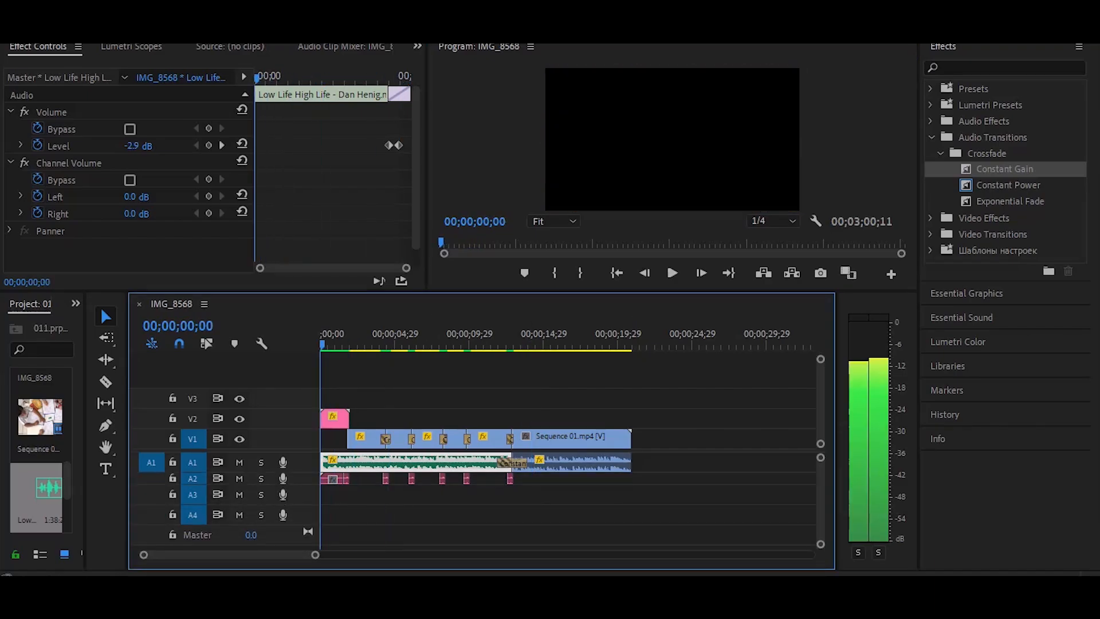
pyautogui.click(672, 273)
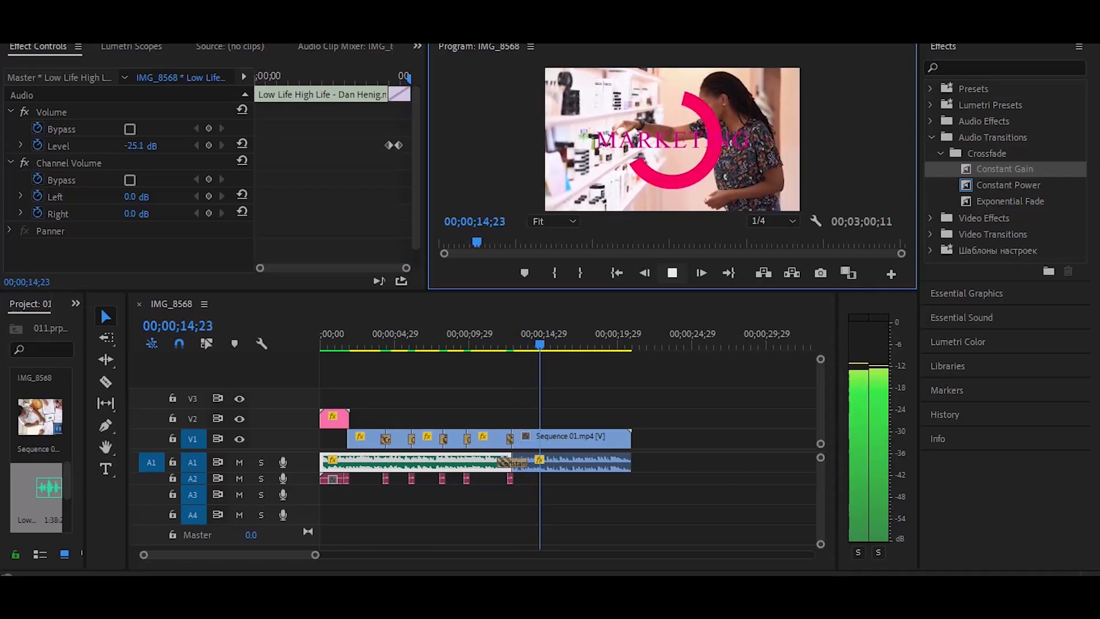
pyautogui.press('space')
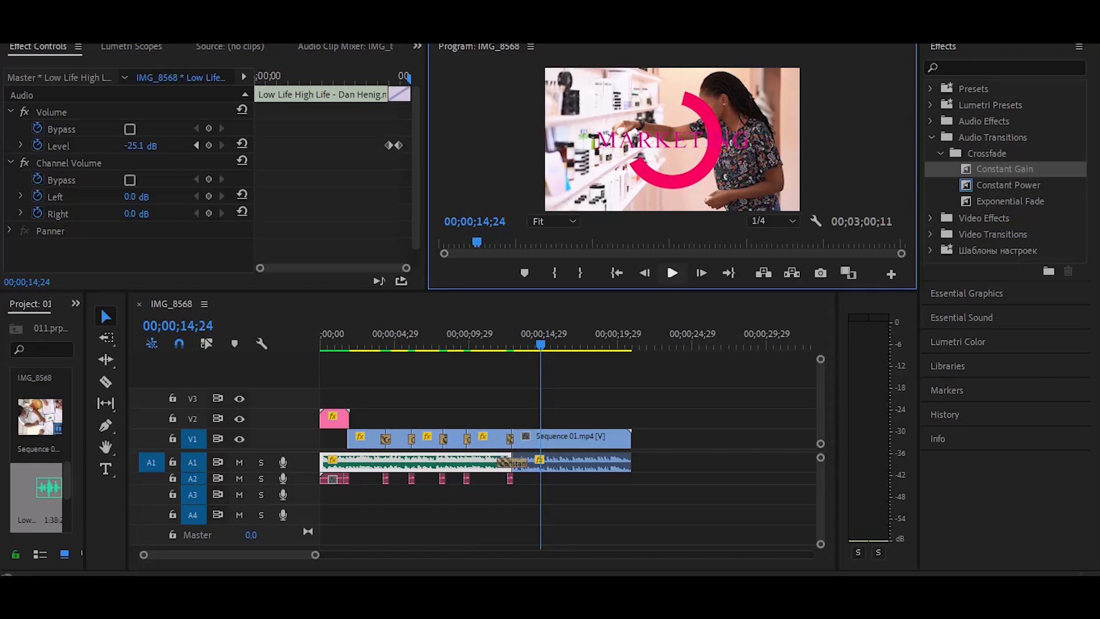
# Scrub back through the opening clips and return the playhead to the start of the sequence.
pyautogui.moveTo(540, 343); pyautogui.dragTo(390, 344)
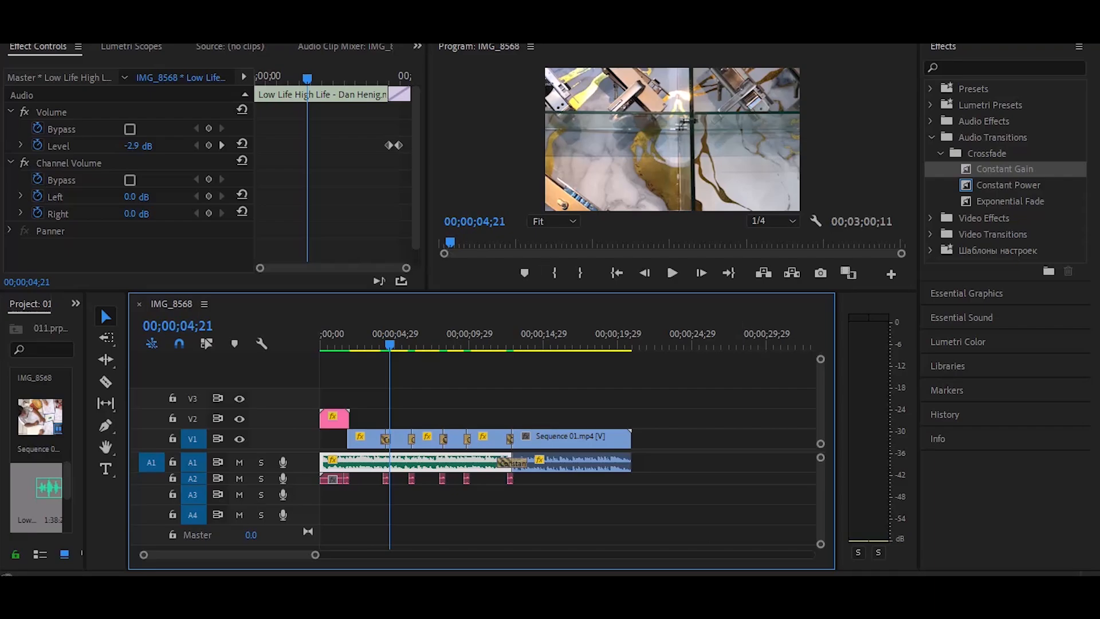
pyautogui.moveTo(389, 345); pyautogui.dragTo(367, 345)
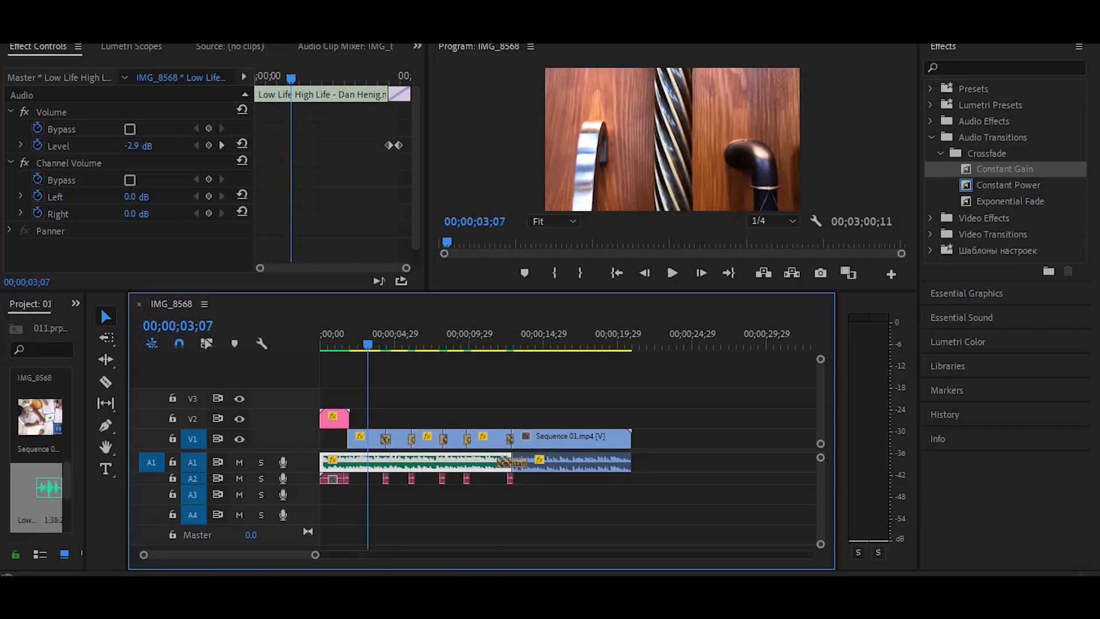
pyautogui.moveTo(368, 345)
pyautogui.mouseDown()
pyautogui.moveTo(422, 345)
pyautogui.moveTo(351, 344)
pyautogui.moveTo(366, 345)
pyautogui.mouseUp()
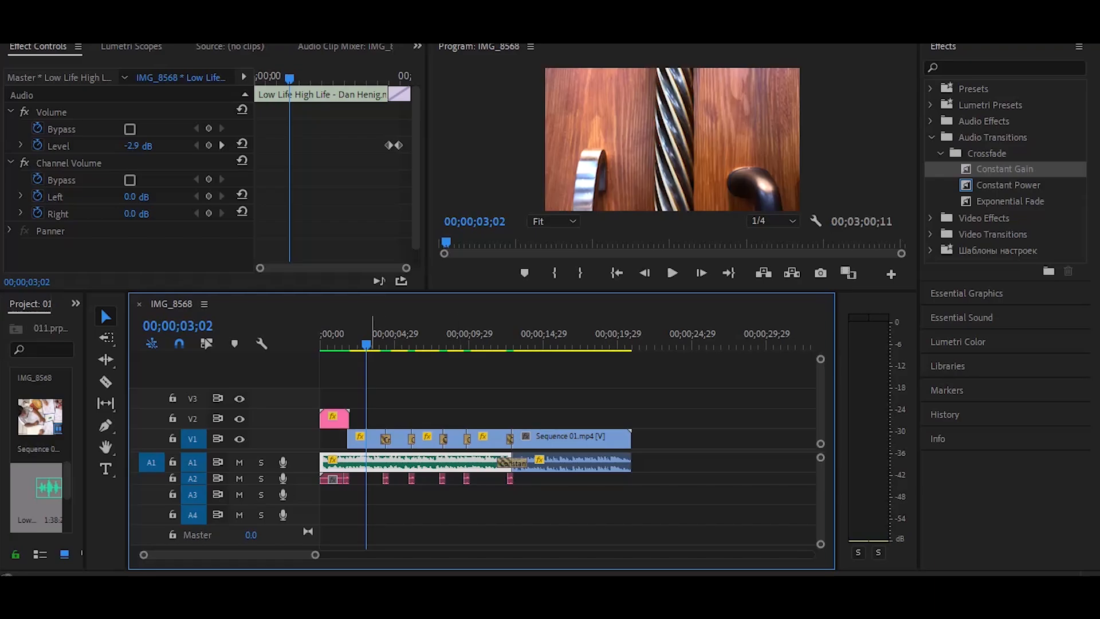
pyautogui.press('Home')
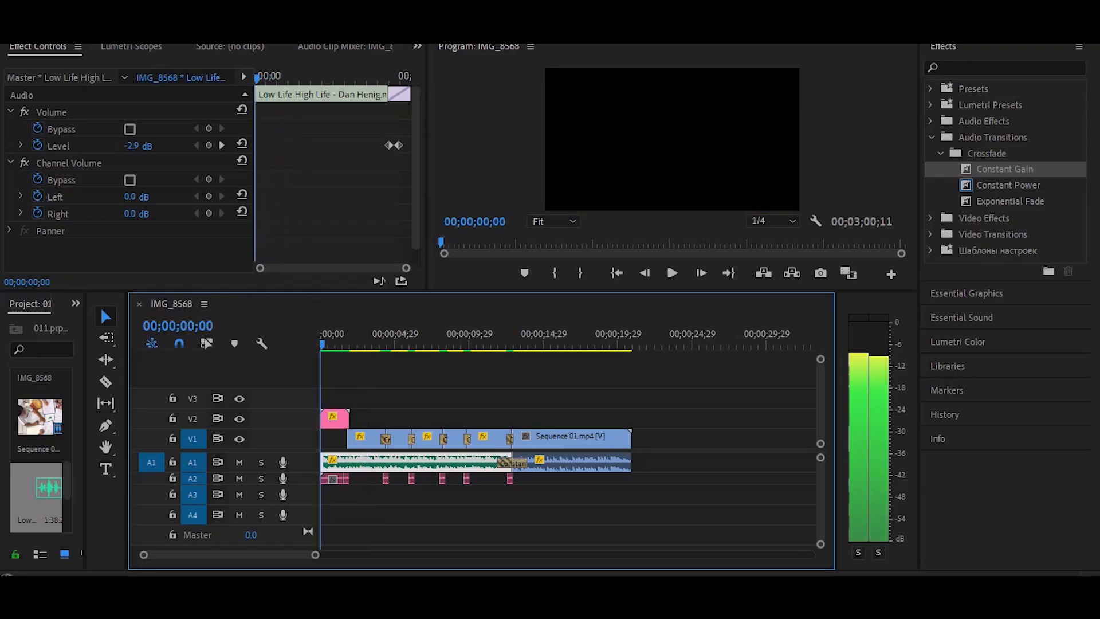